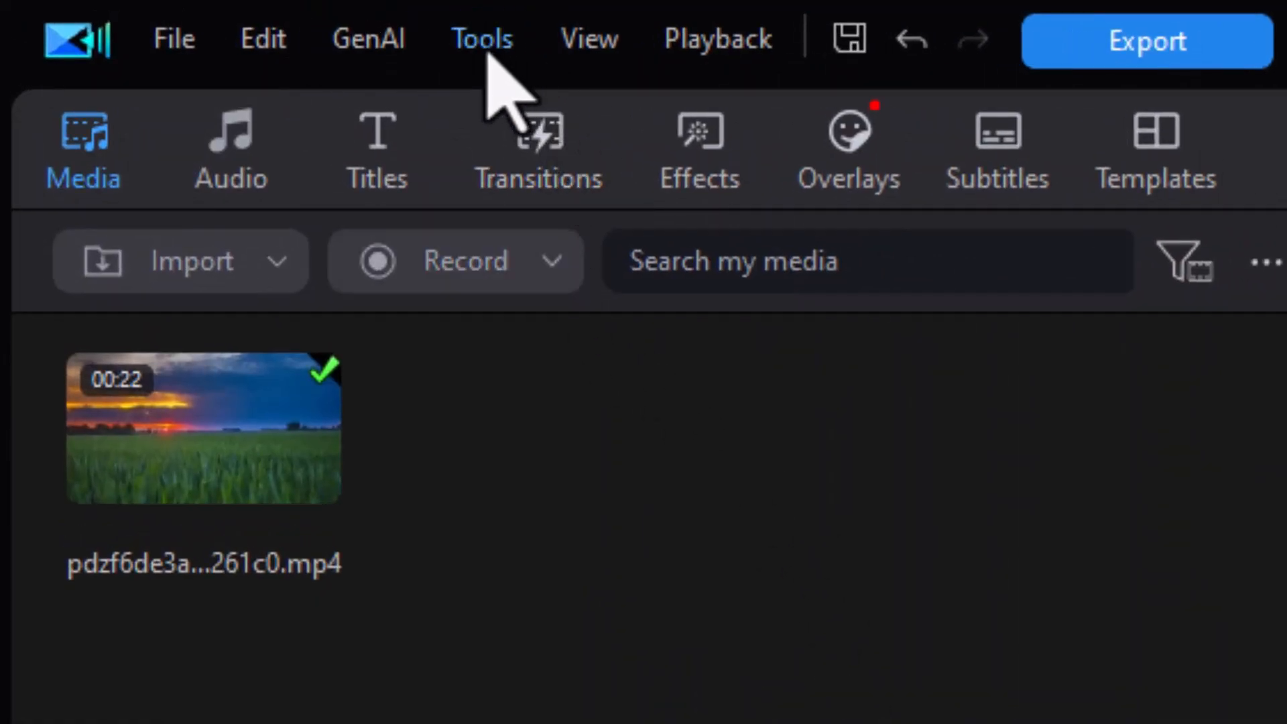
Step: Open the Paint Designer and maximize its window
left_click(488, 40)
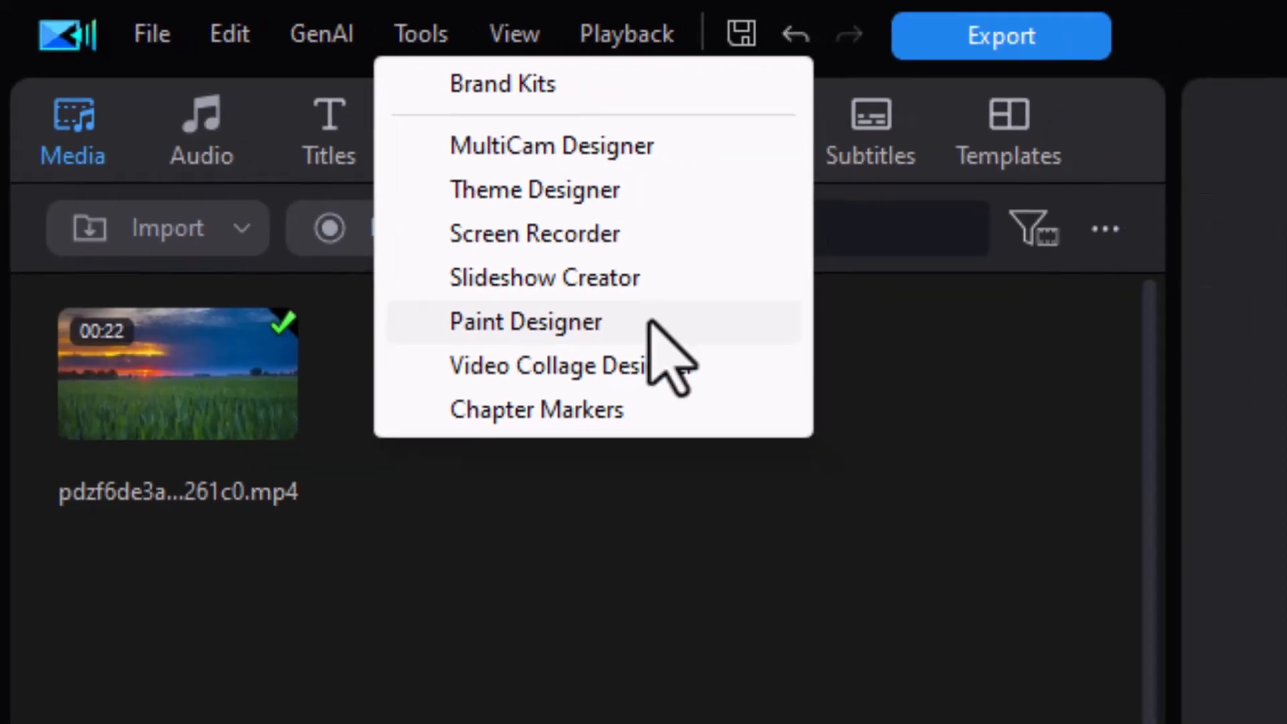
left_click(742, 369)
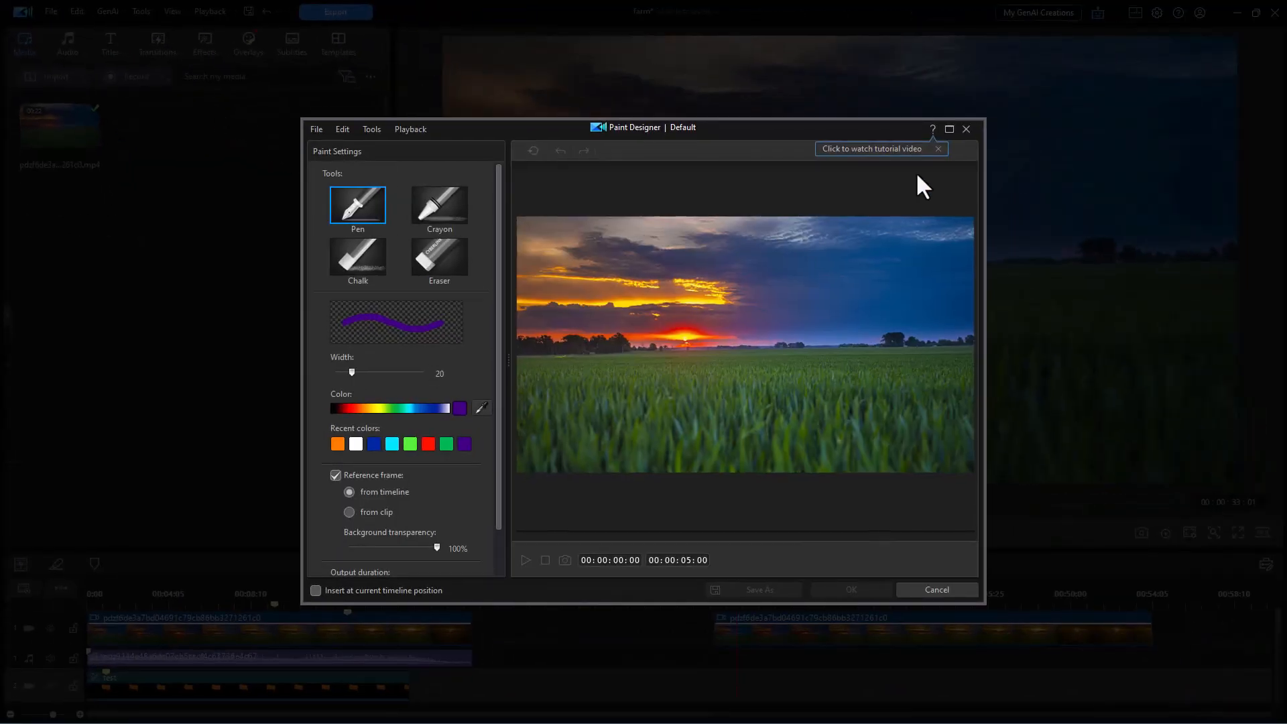
left_click(950, 129)
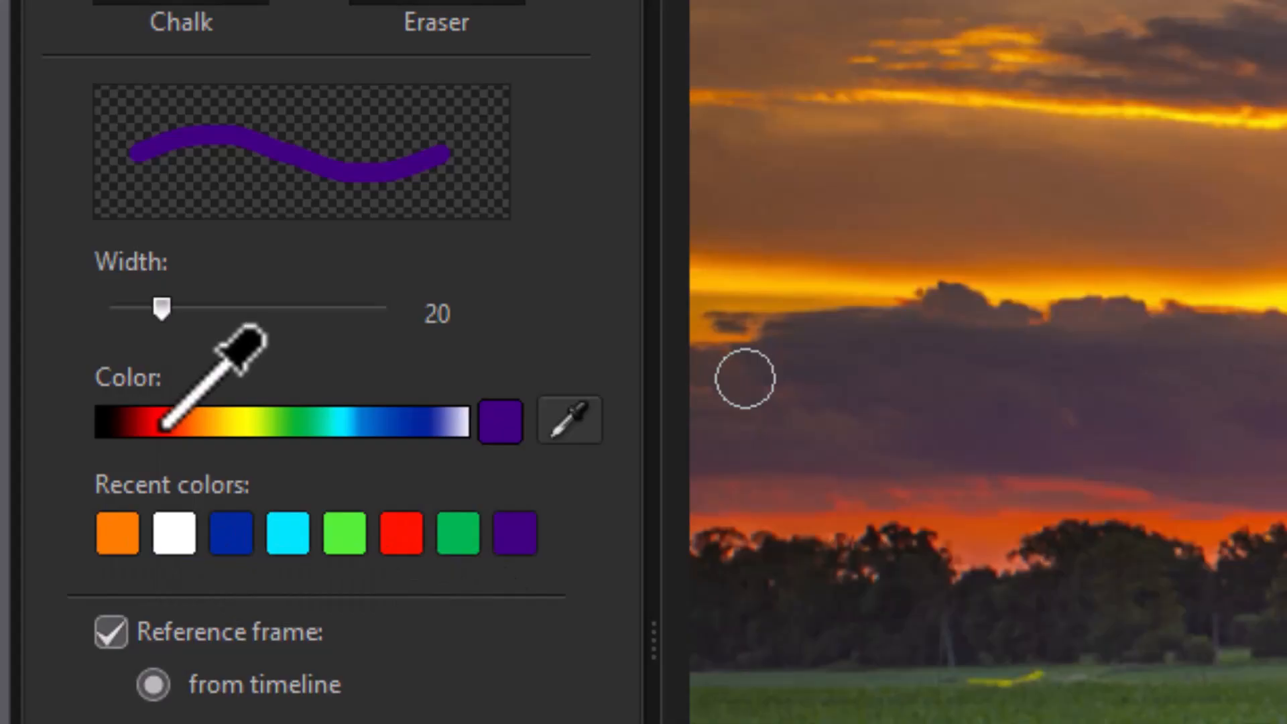
Step: Try several pen colors, ending with the darkened pink #AC5C98 in the color selection dialog
mouse_move(172, 424)
left_mouse_down()
mouse_move(242, 437)
mouse_move(207, 424)
mouse_move(354, 422)
left_mouse_up()
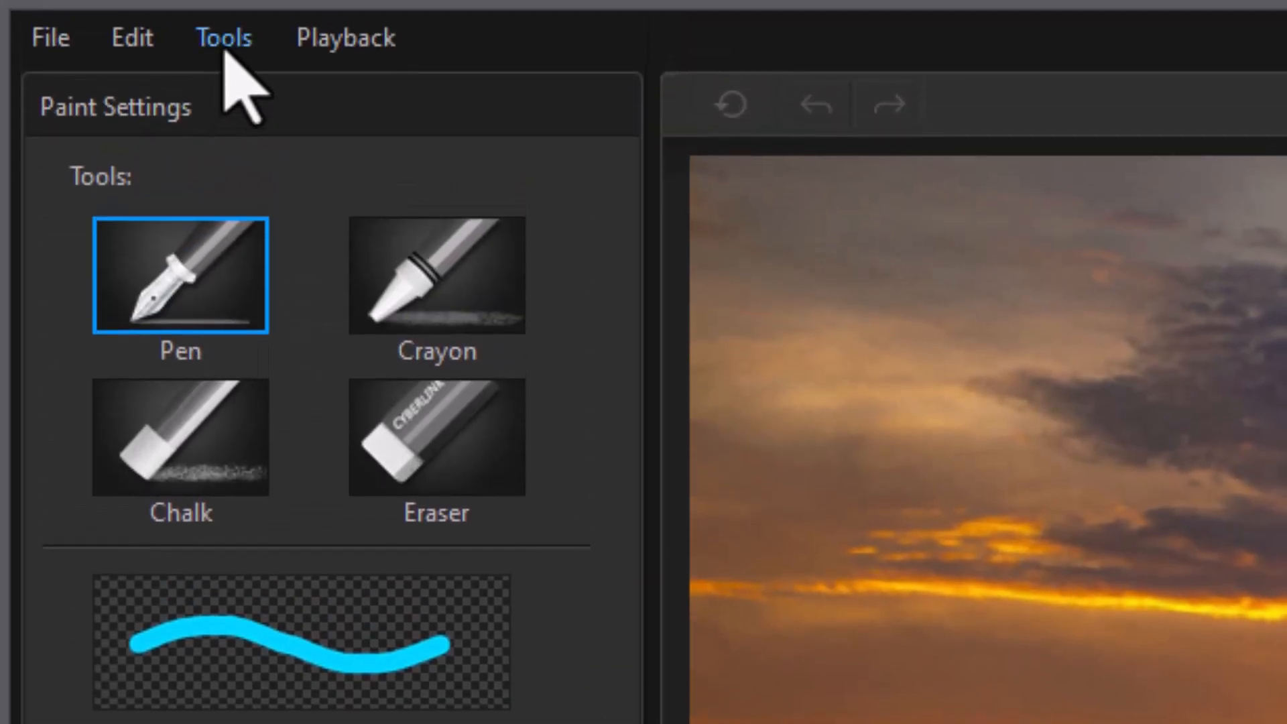
left_click(224, 39)
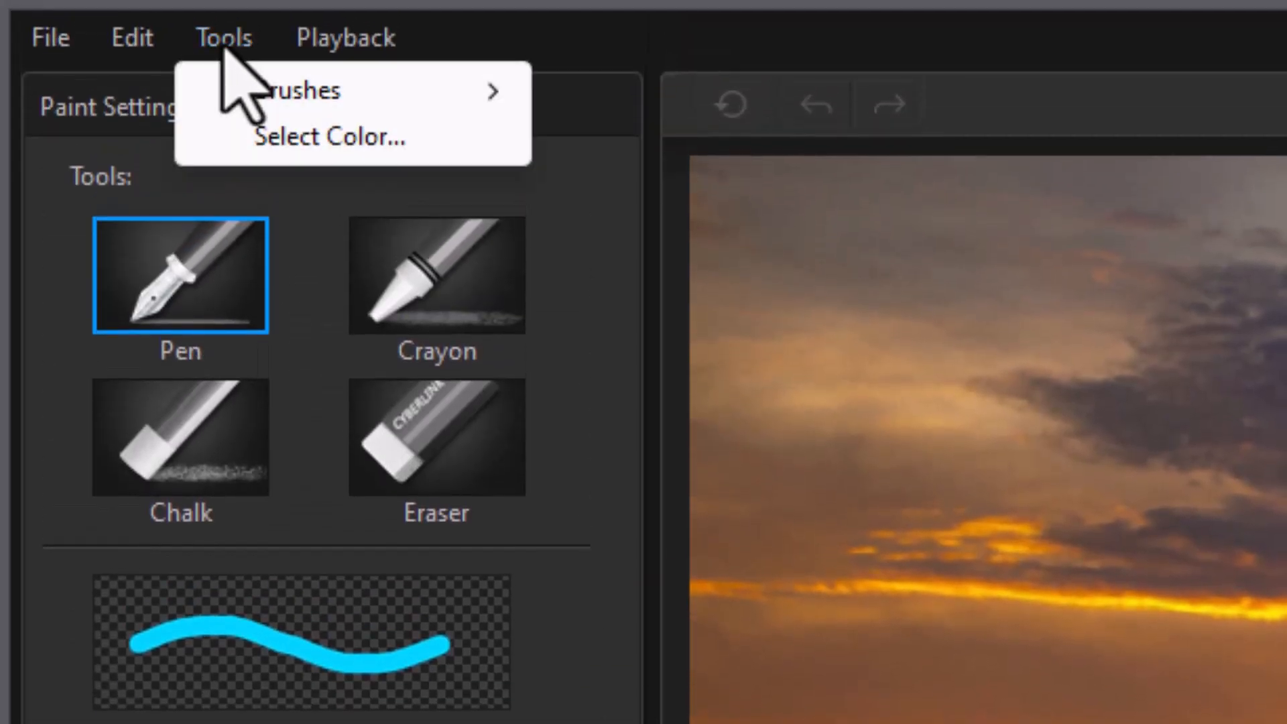
left_click(328, 140)
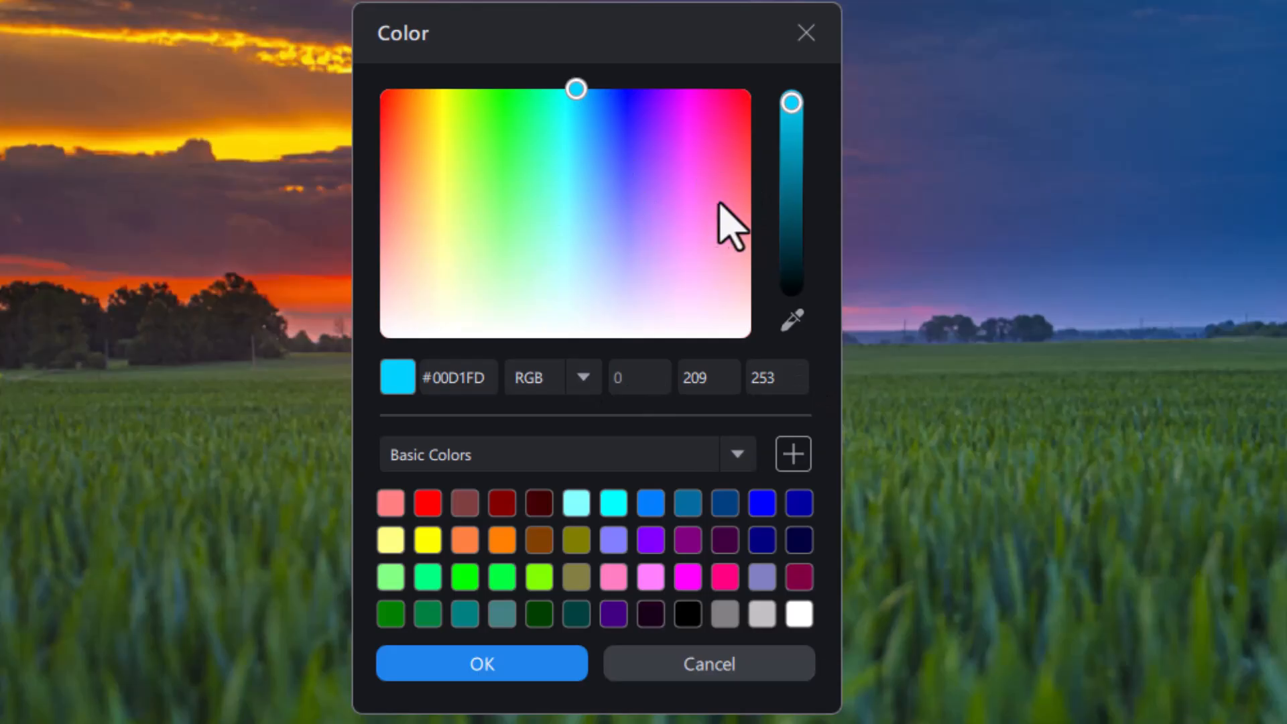
left_click(507, 223)
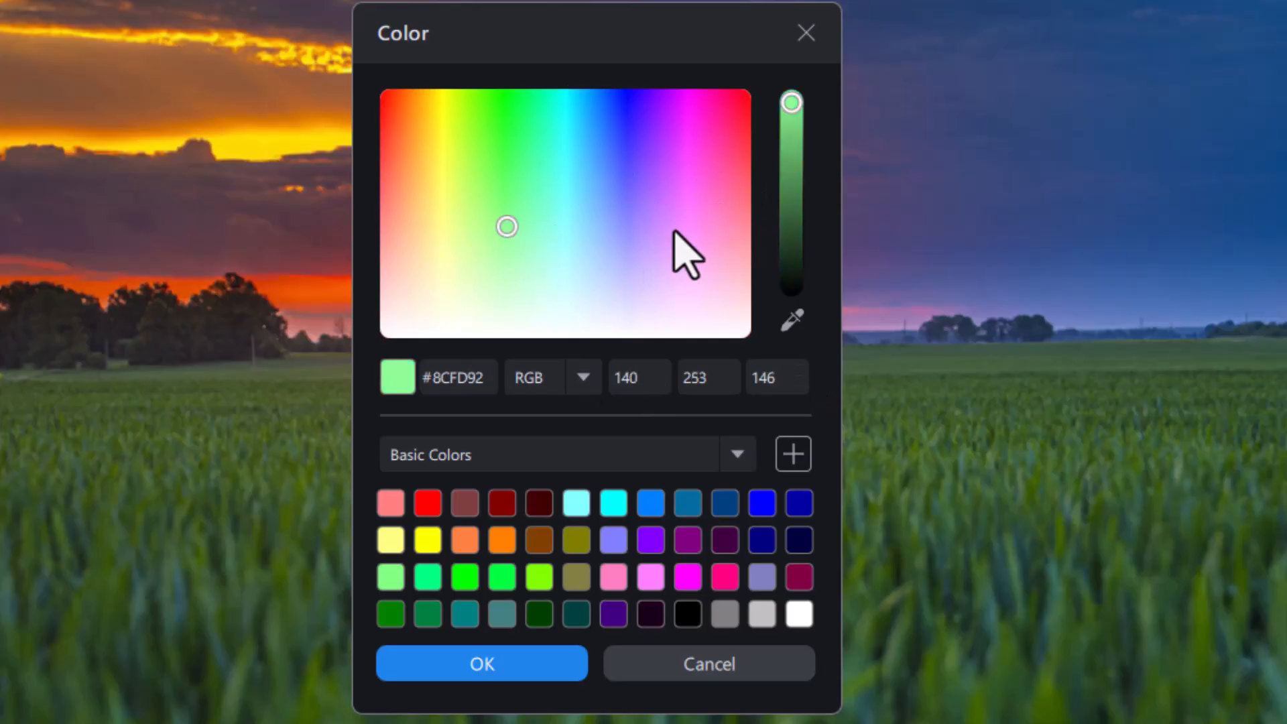
left_click(674, 228)
left_click(567, 280)
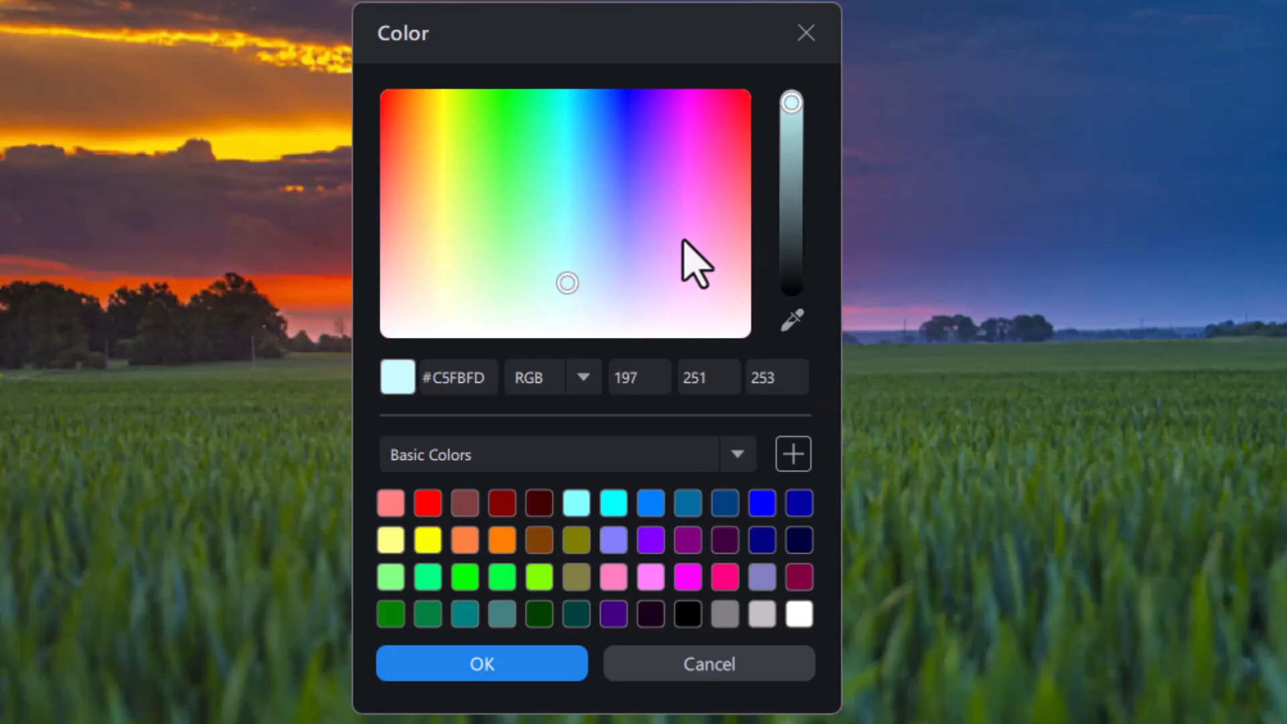
left_click(704, 223)
left_click_drag(794, 104, 793, 168)
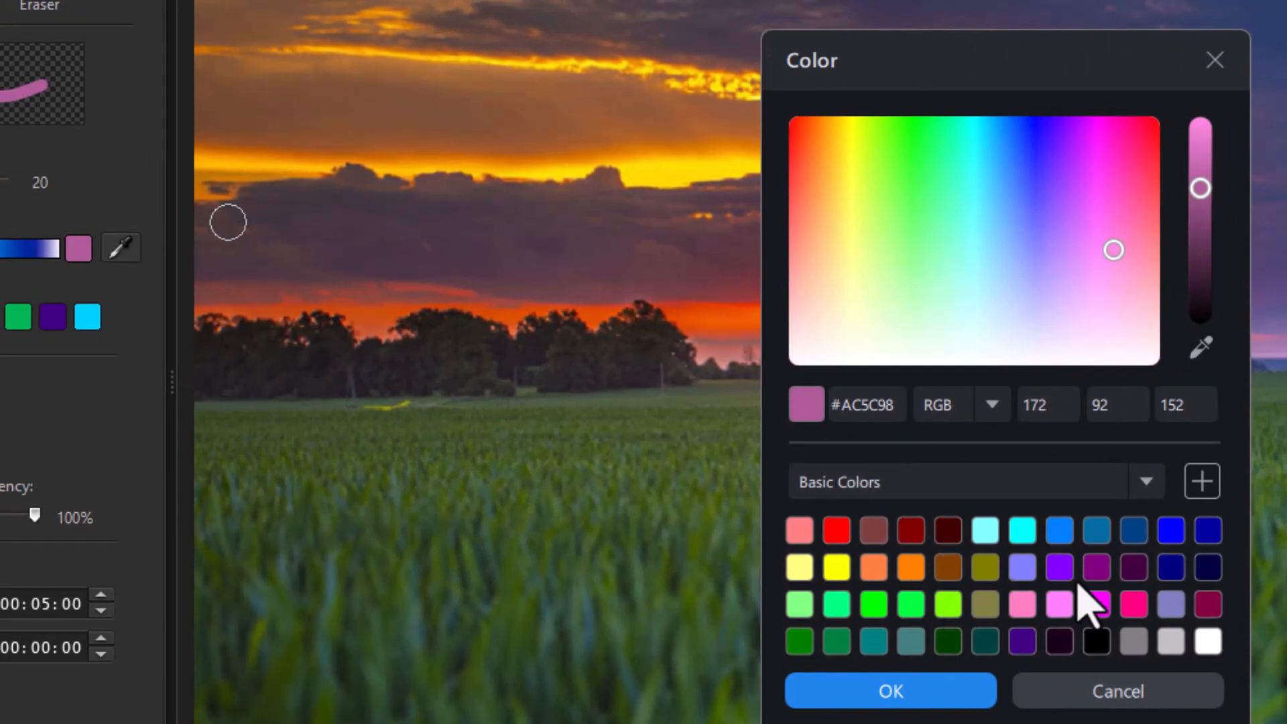
Step: Look at the Custom Colors palette and set the pen color to white from the Basic Colors
left_click(1148, 483)
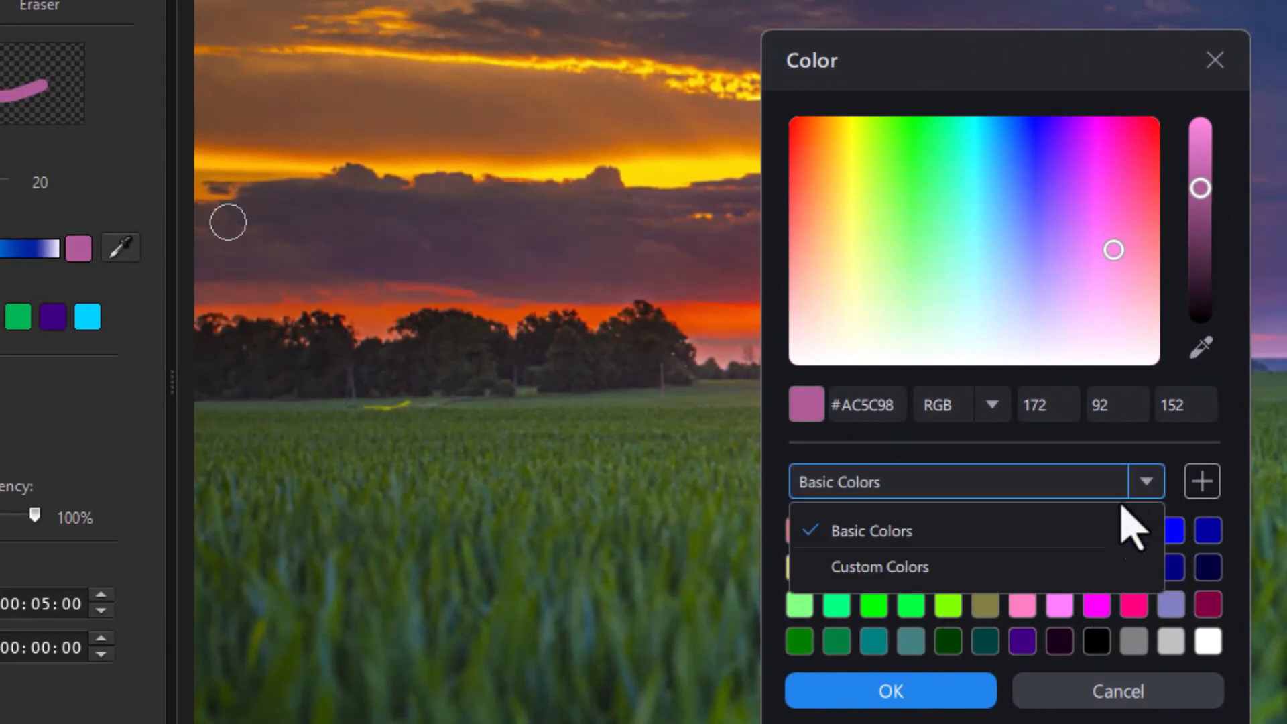
left_click(998, 568)
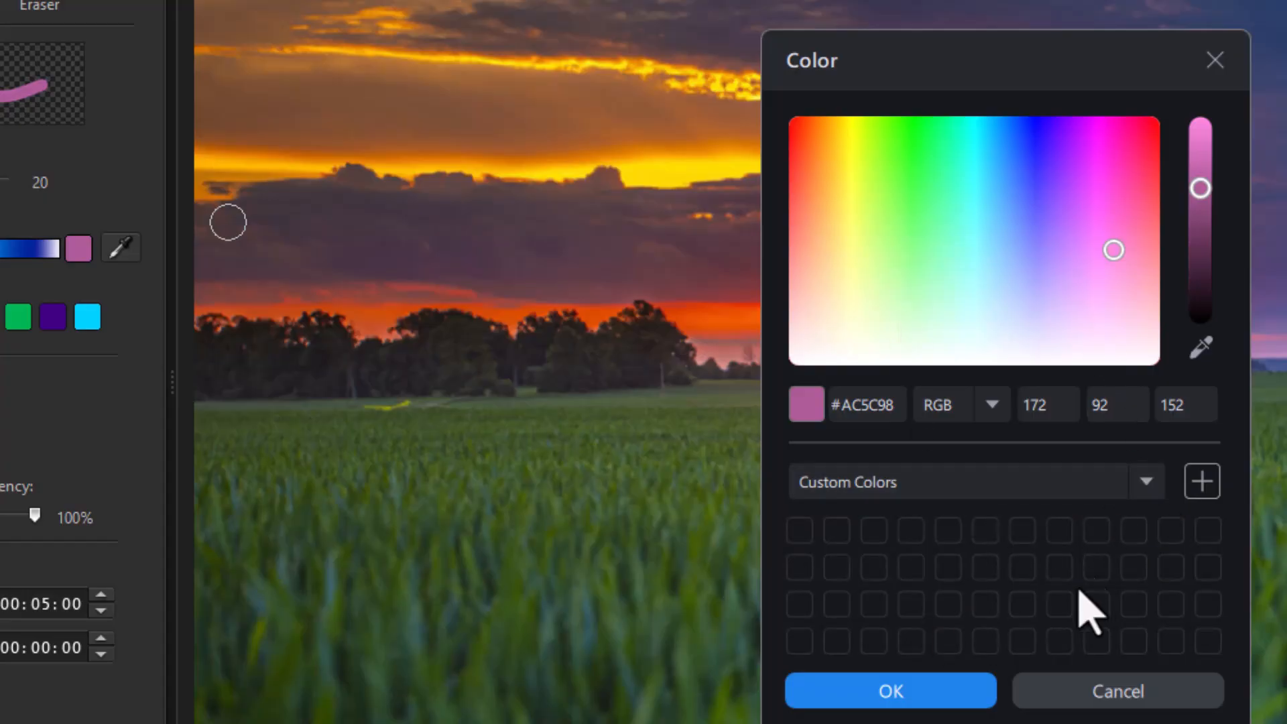
left_click(1149, 488)
left_click(947, 541)
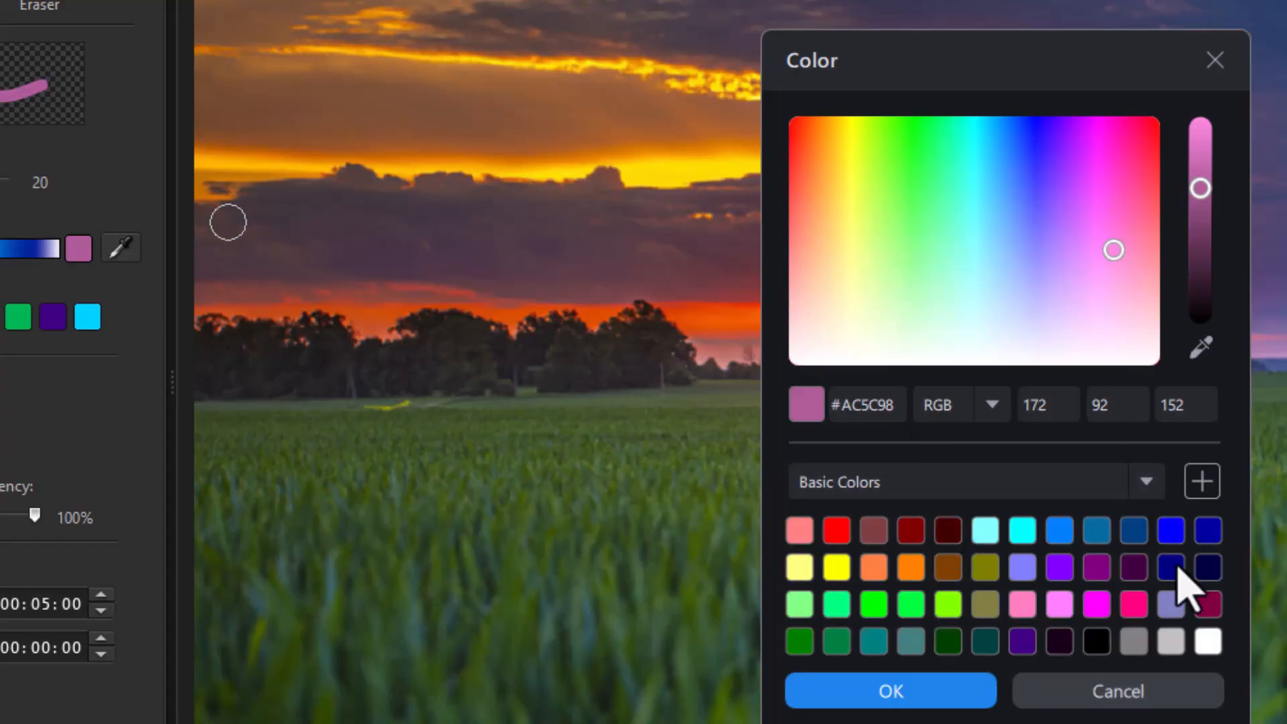
left_click(1208, 641)
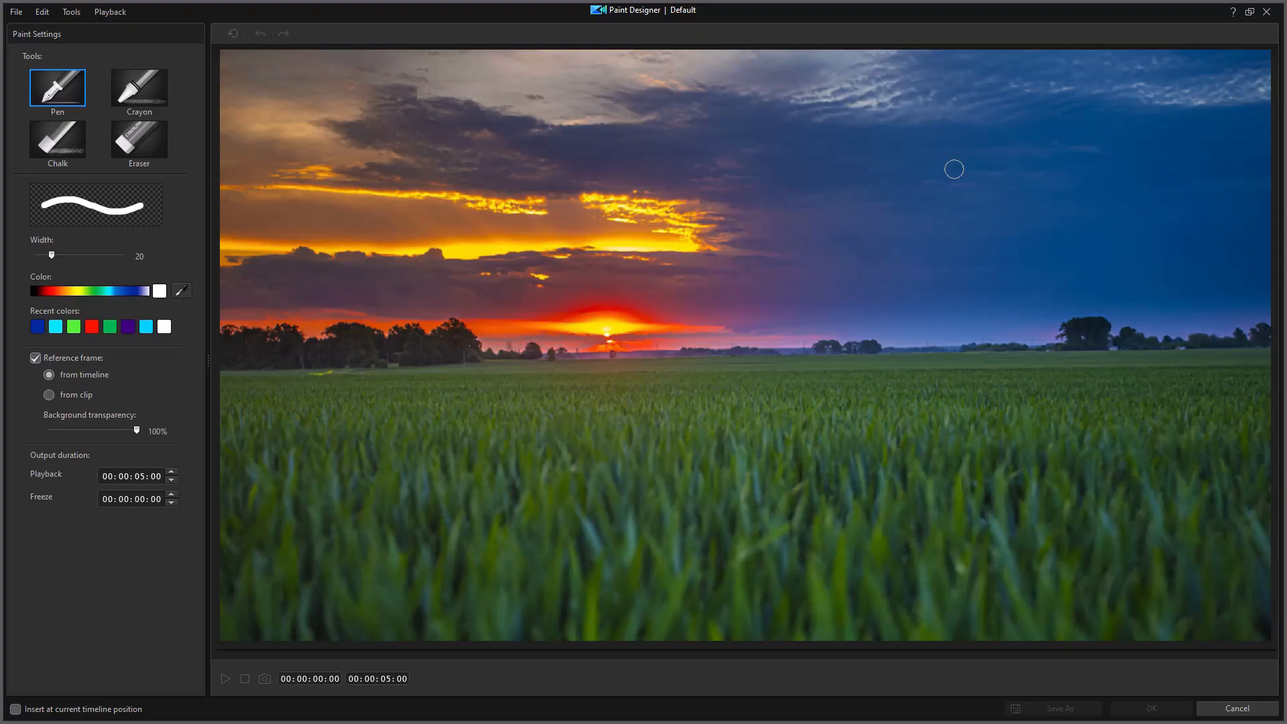
Step: Draw a white freehand pen stroke in the dark blue sky and play back the drawing from the start
mouse_move(909, 173)
left_mouse_down()
mouse_move(1067, 175)
mouse_move(1080, 178)
mouse_move(908, 187)
mouse_move(1096, 201)
mouse_move(922, 212)
mouse_move(905, 206)
mouse_move(1098, 207)
mouse_move(923, 216)
mouse_move(1084, 224)
mouse_move(899, 221)
left_mouse_up()
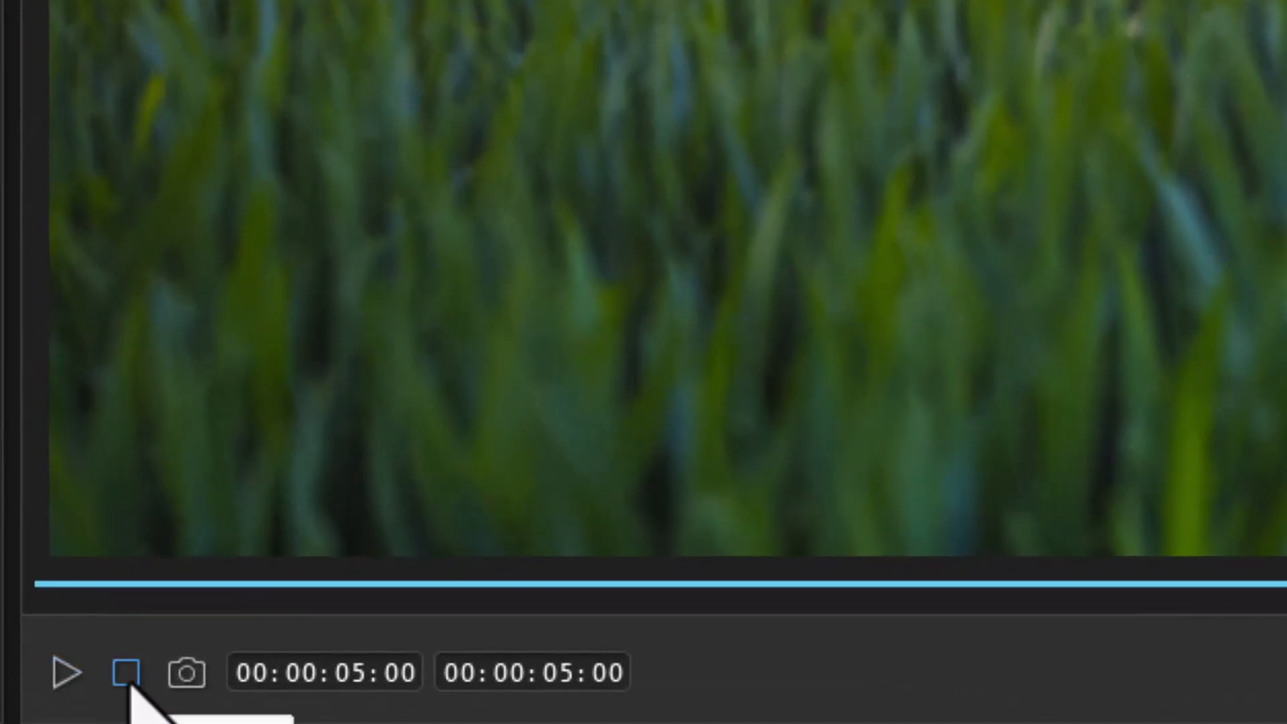
left_click(147, 674)
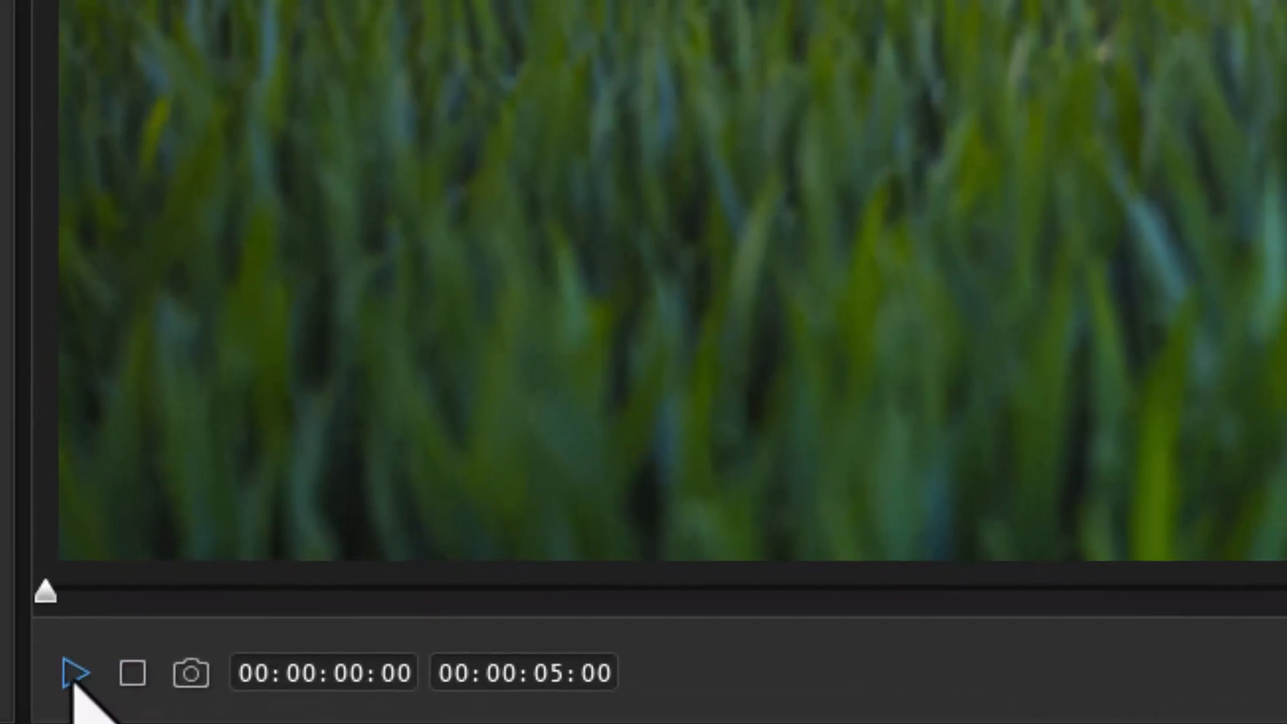
left_click(67, 674)
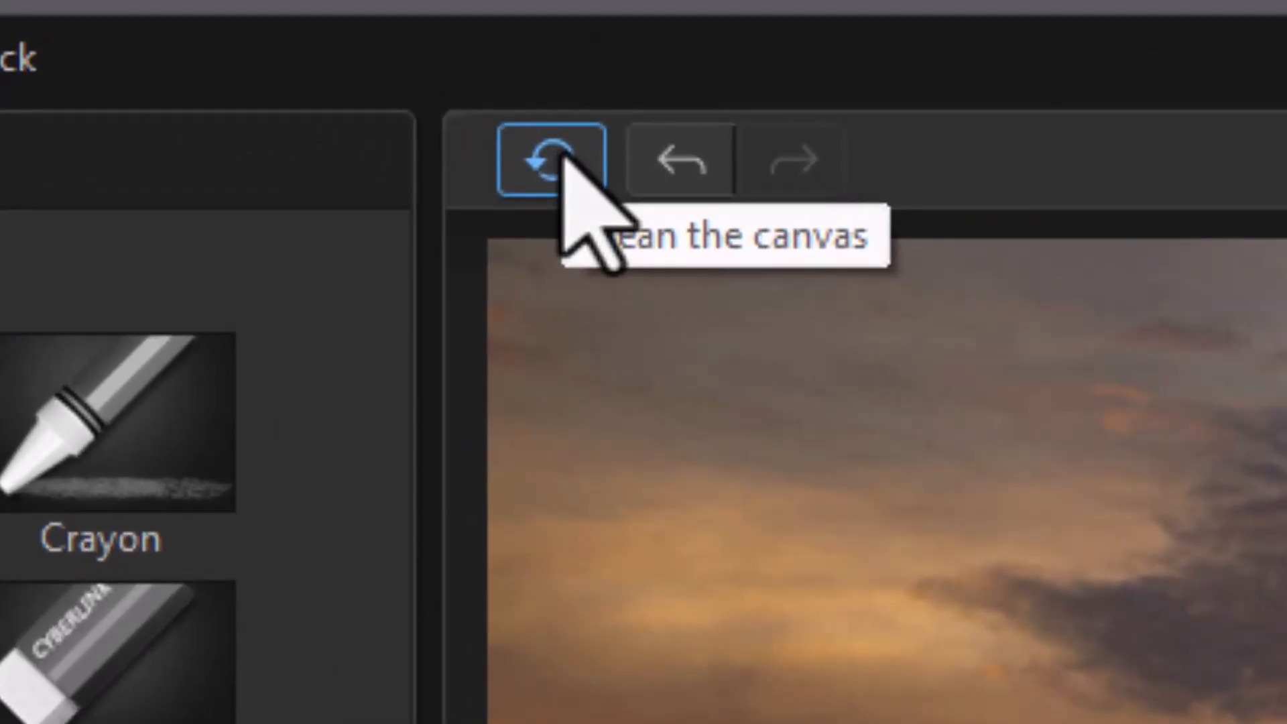
Step: Clean the canvas, accepting the reset of the undo and redo history
left_click(562, 155)
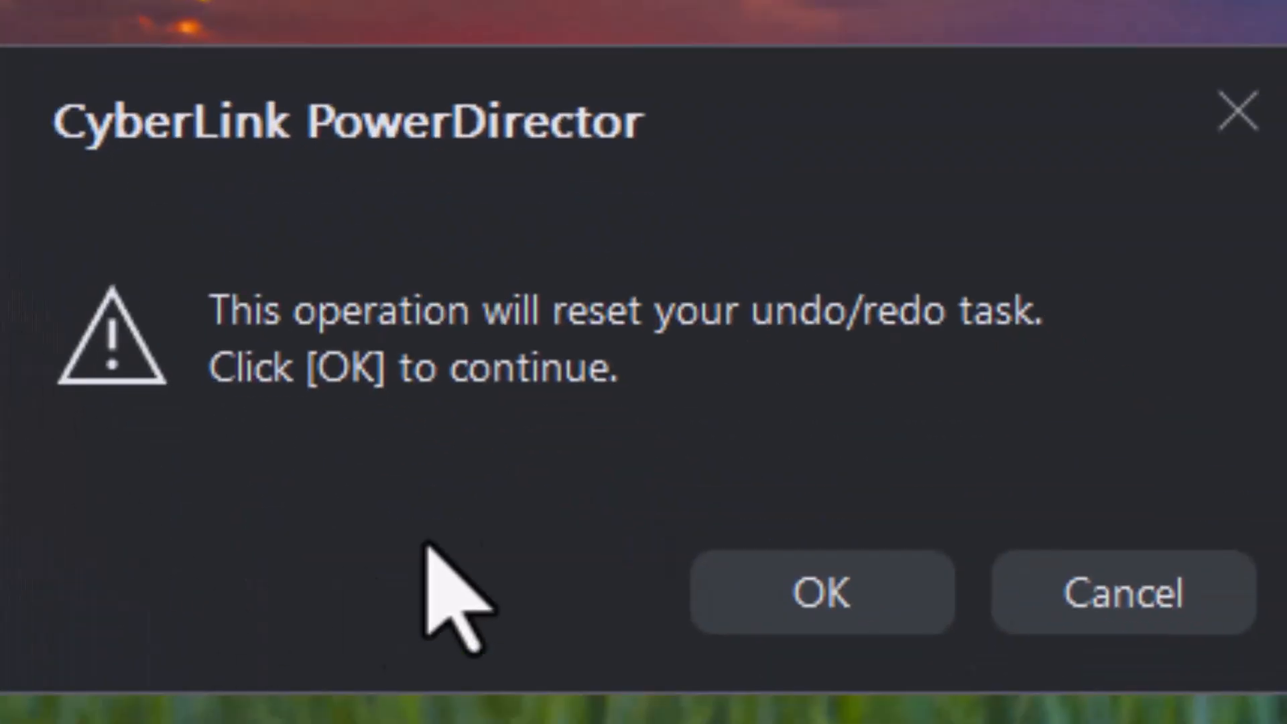
left_click(797, 578)
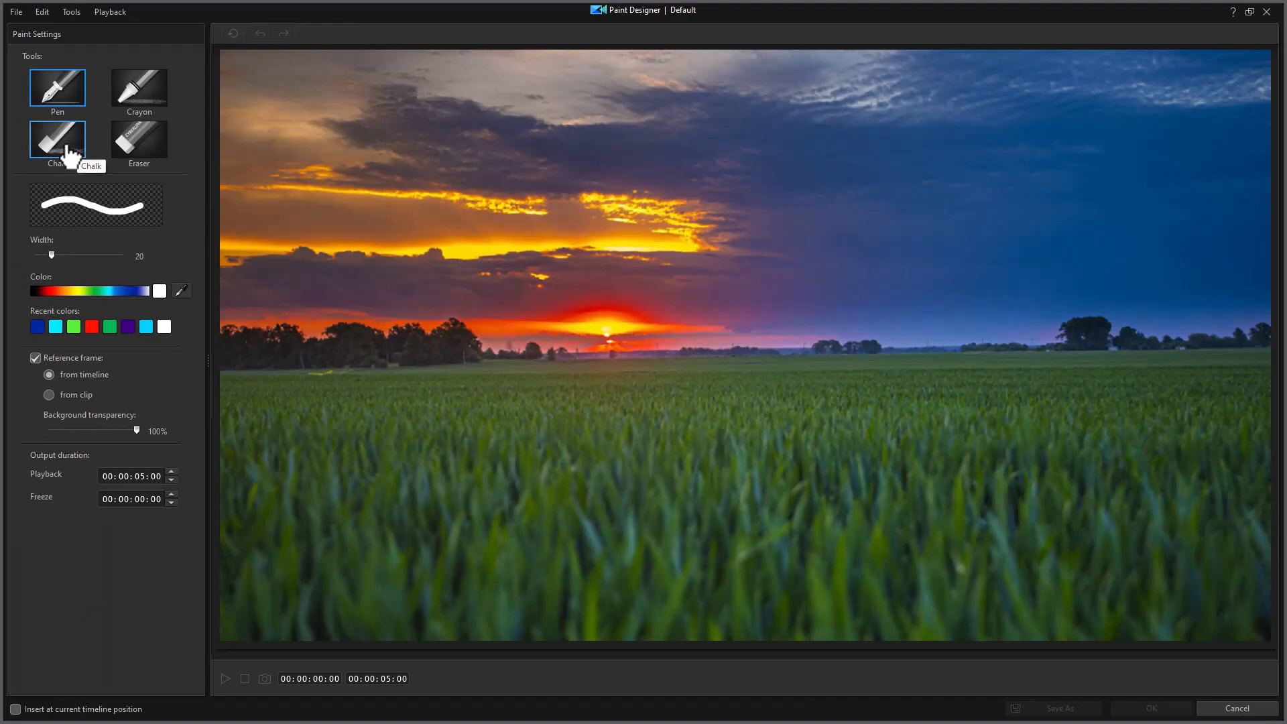
Step: Paint a densely filled orange block in the dark blue sky above the horizon using Chalk at width 69
left_click(69, 152)
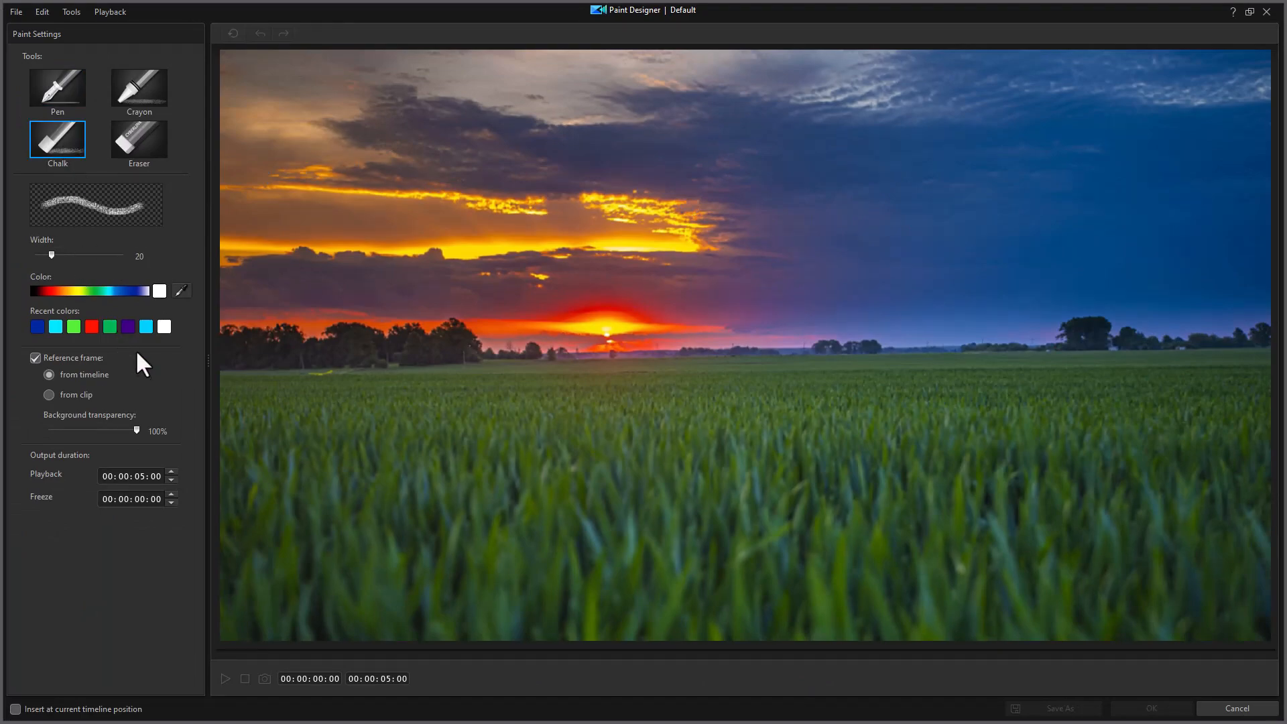
left_click(59, 290)
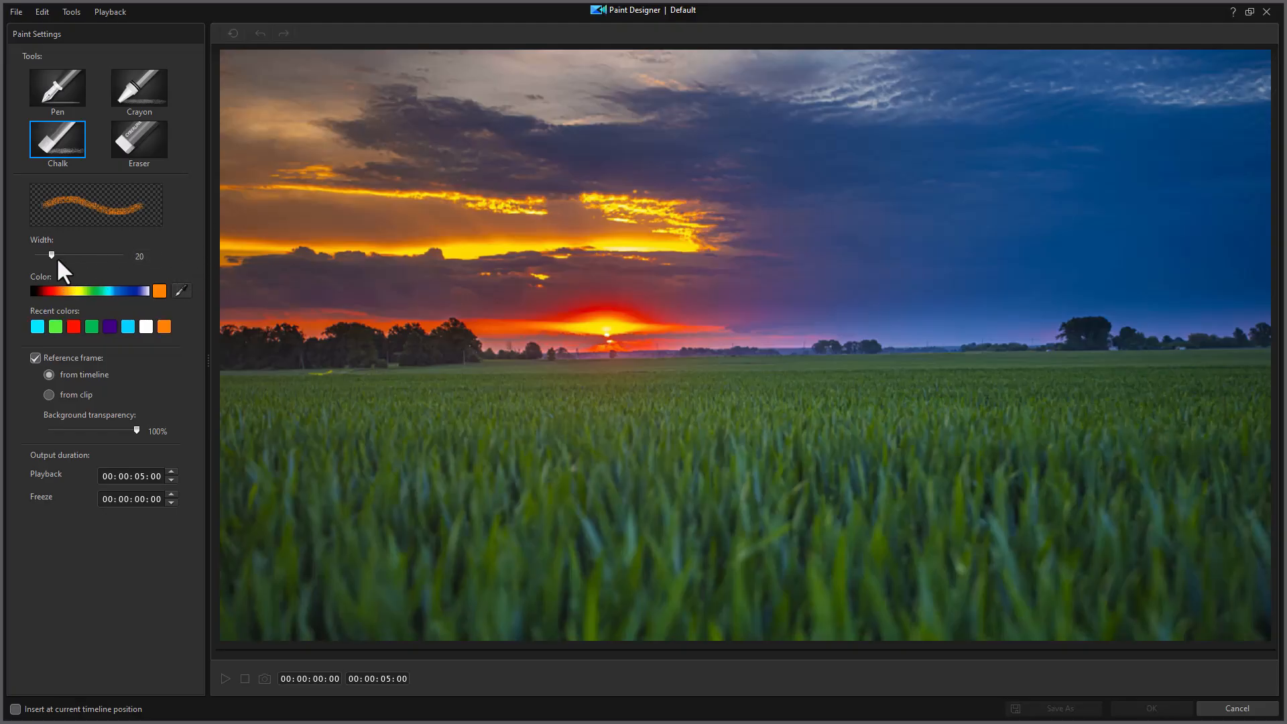
left_click_drag(51, 255, 95, 255)
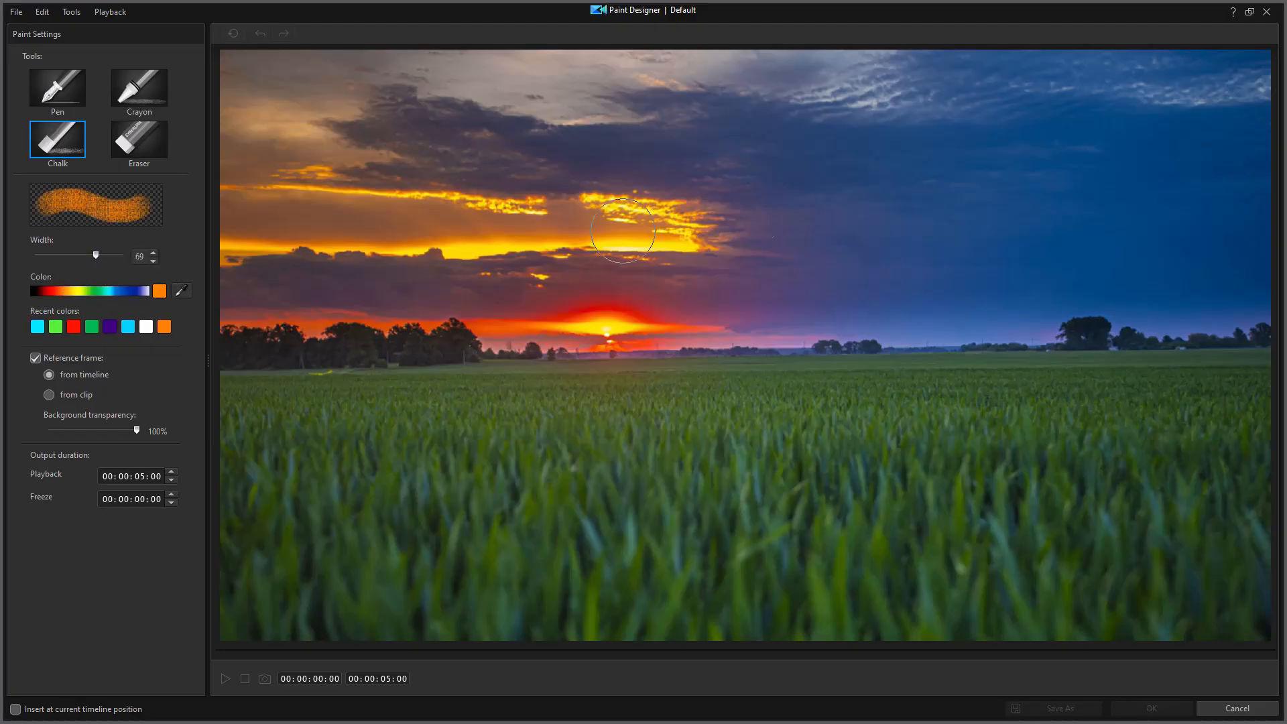
mouse_move(798, 164)
left_mouse_down()
mouse_move(1050, 194)
mouse_move(897, 195)
mouse_move(814, 228)
mouse_move(1073, 241)
mouse_move(843, 268)
mouse_move(1073, 295)
mouse_move(892, 312)
mouse_move(812, 297)
left_mouse_up()
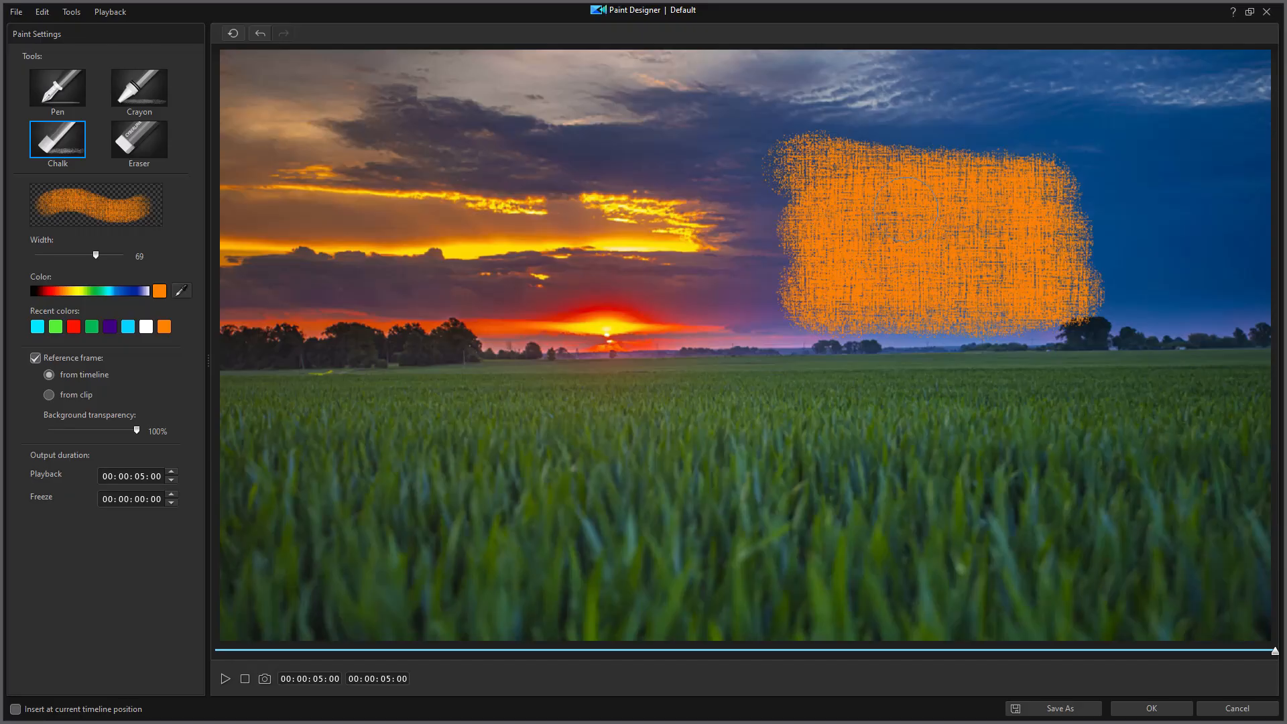
left_click_drag(817, 168, 1011, 199)
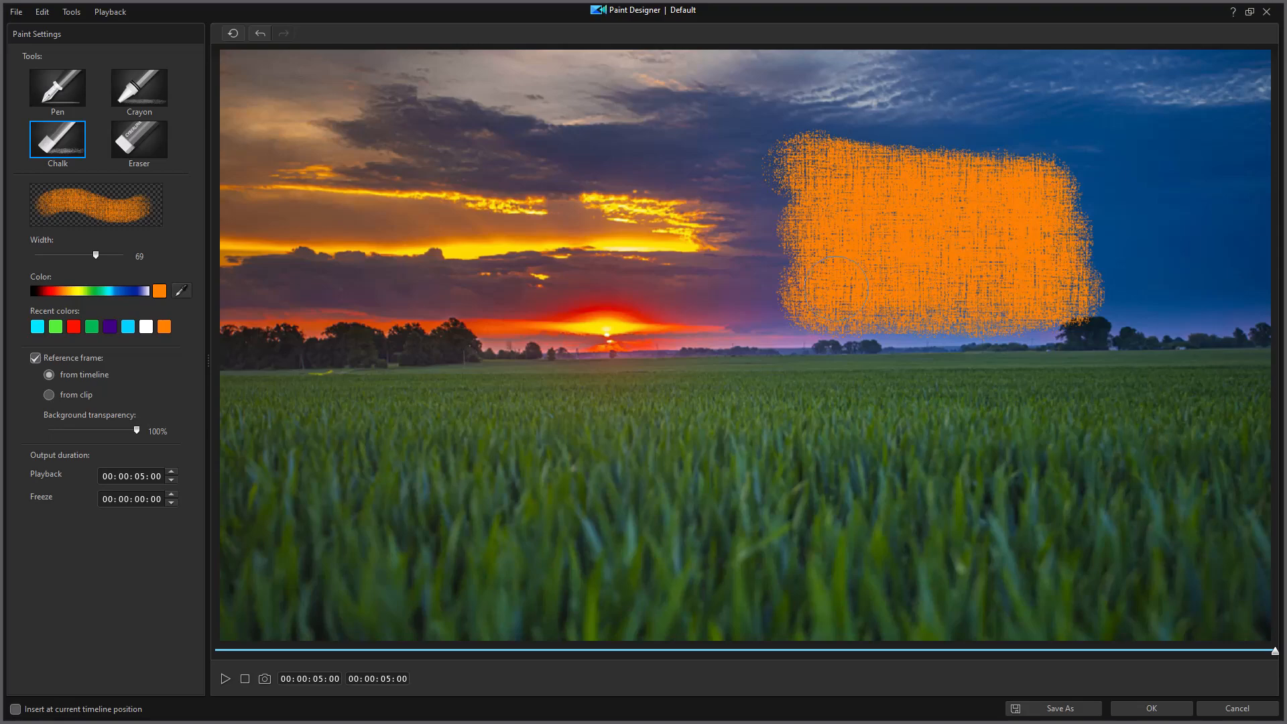
mouse_move(836, 288)
left_mouse_down()
mouse_move(899, 328)
mouse_move(1046, 321)
mouse_move(914, 307)
left_mouse_up()
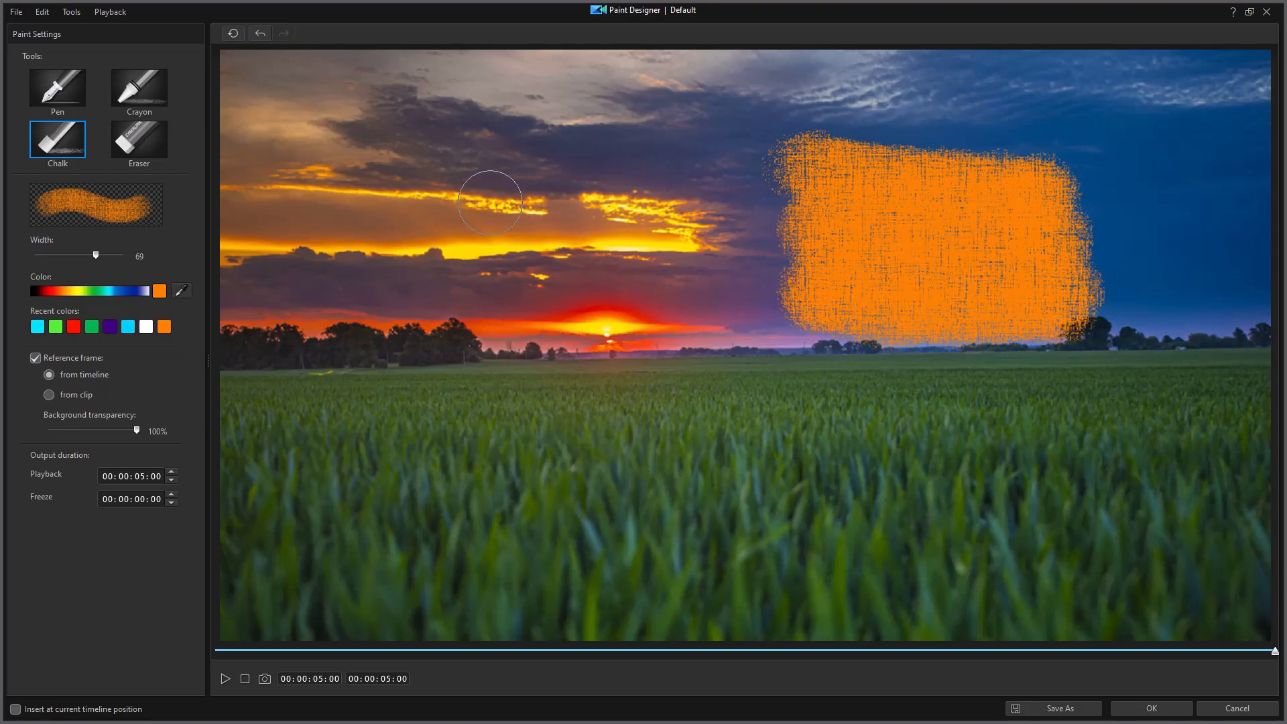
Step: Paint a cyan block over the sunset clouds using the Crayon at width 30
left_click(141, 93)
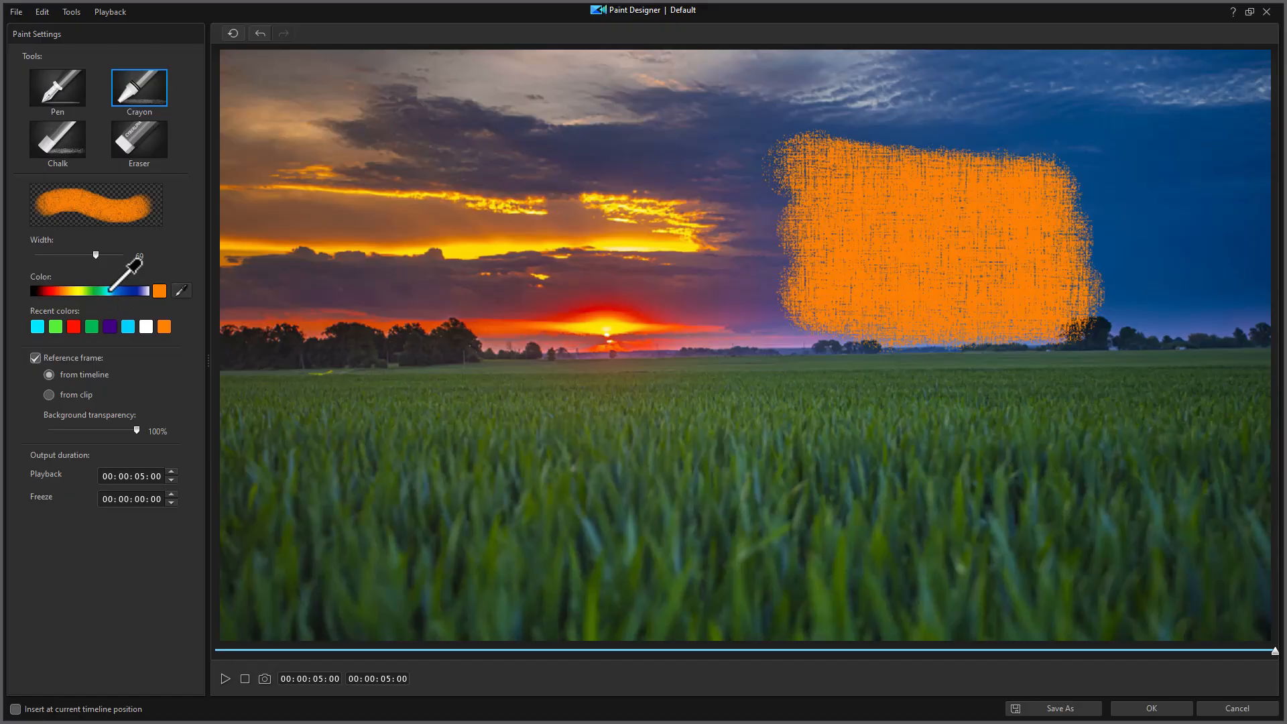
left_click(102, 291)
left_click_drag(94, 255, 54, 256)
mouse_move(395, 177)
left_mouse_down()
mouse_move(479, 176)
mouse_move(429, 201)
mouse_move(522, 213)
mouse_move(355, 234)
mouse_move(576, 241)
mouse_move(386, 255)
mouse_move(563, 272)
mouse_move(422, 282)
mouse_move(577, 291)
left_mouse_up()
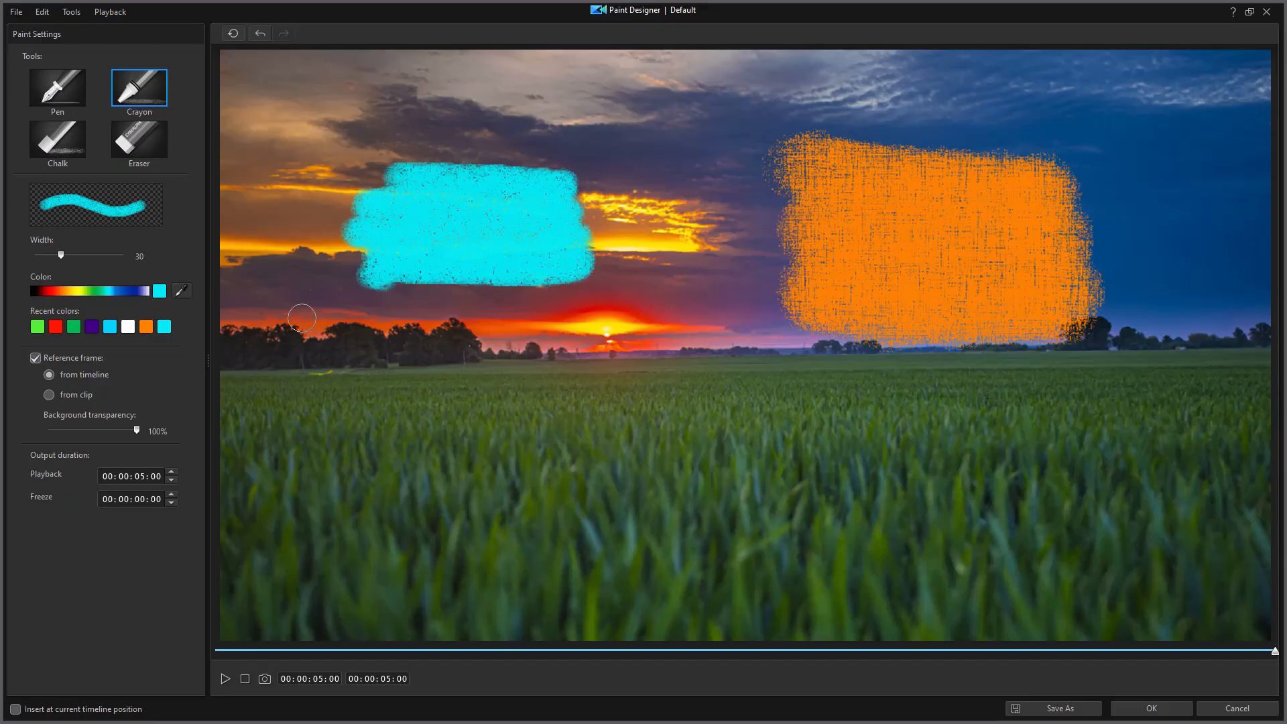
Step: Draw a red zigzag line across the field with the Pen at width 11 and play back the painting
left_click(57, 99)
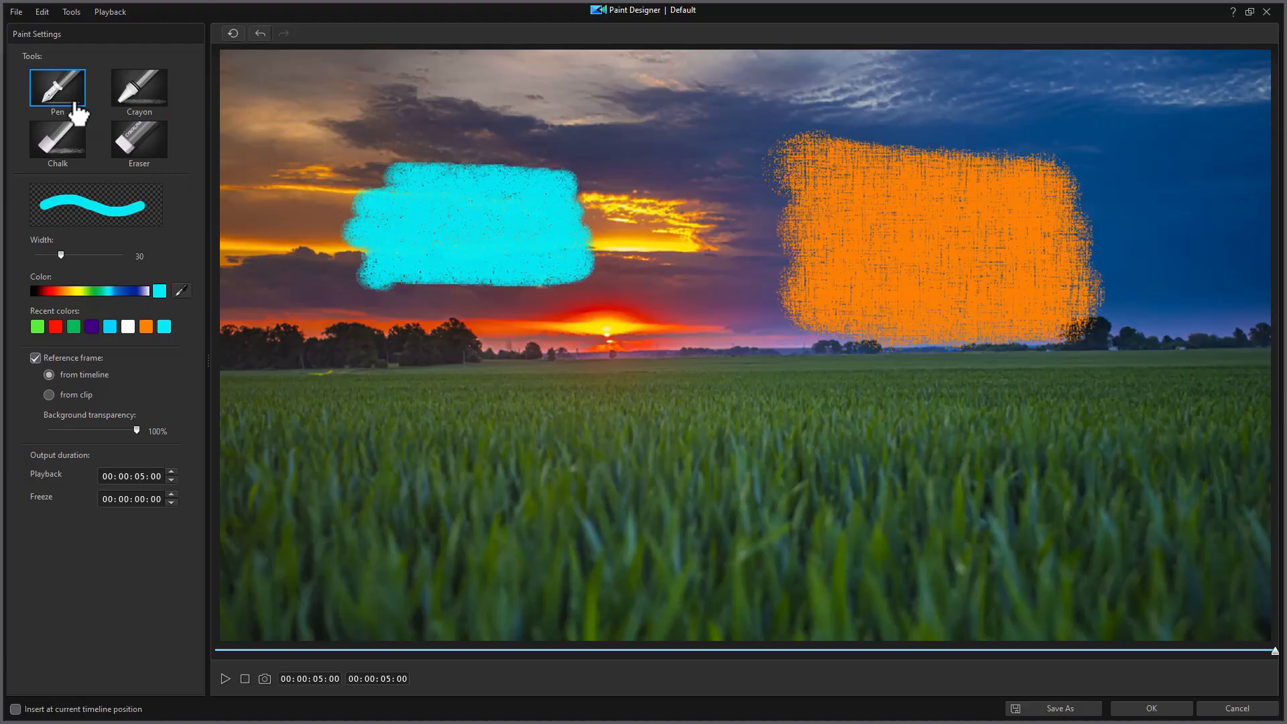
left_click_drag(59, 252, 43, 256)
left_click(53, 290)
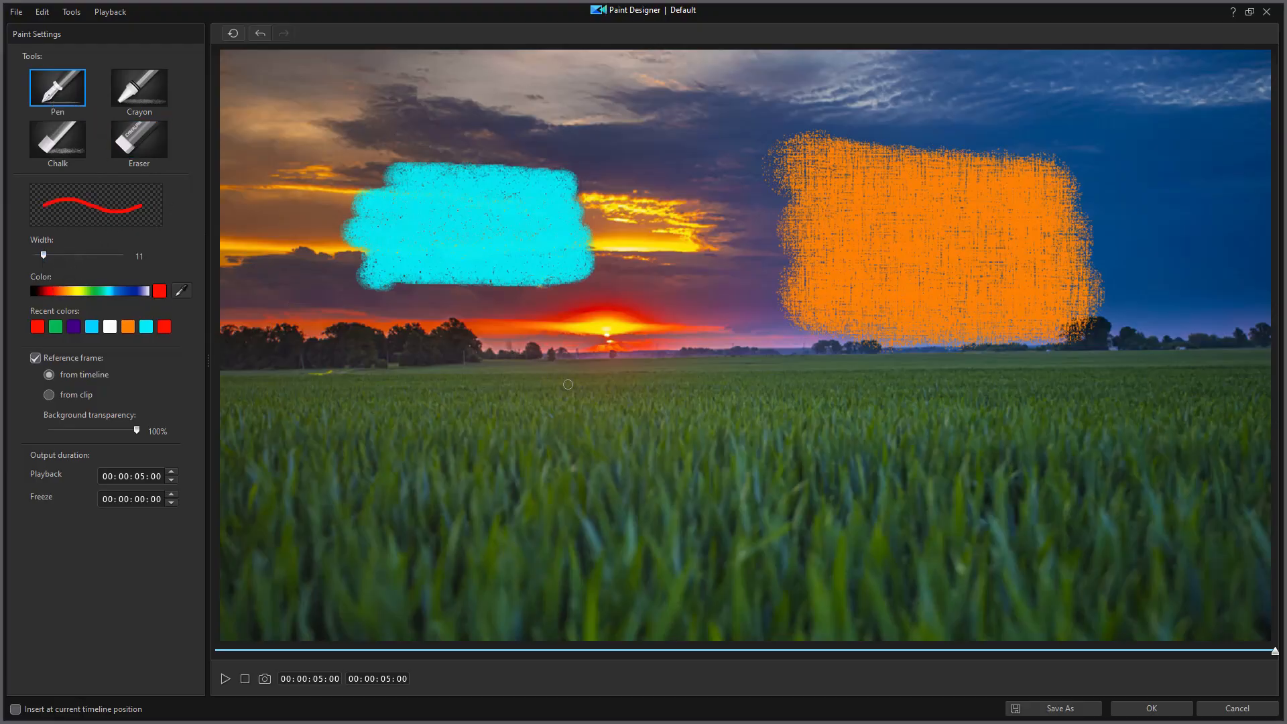
mouse_move(510, 417)
left_mouse_down()
mouse_move(564, 370)
mouse_move(614, 419)
mouse_move(799, 435)
left_mouse_up()
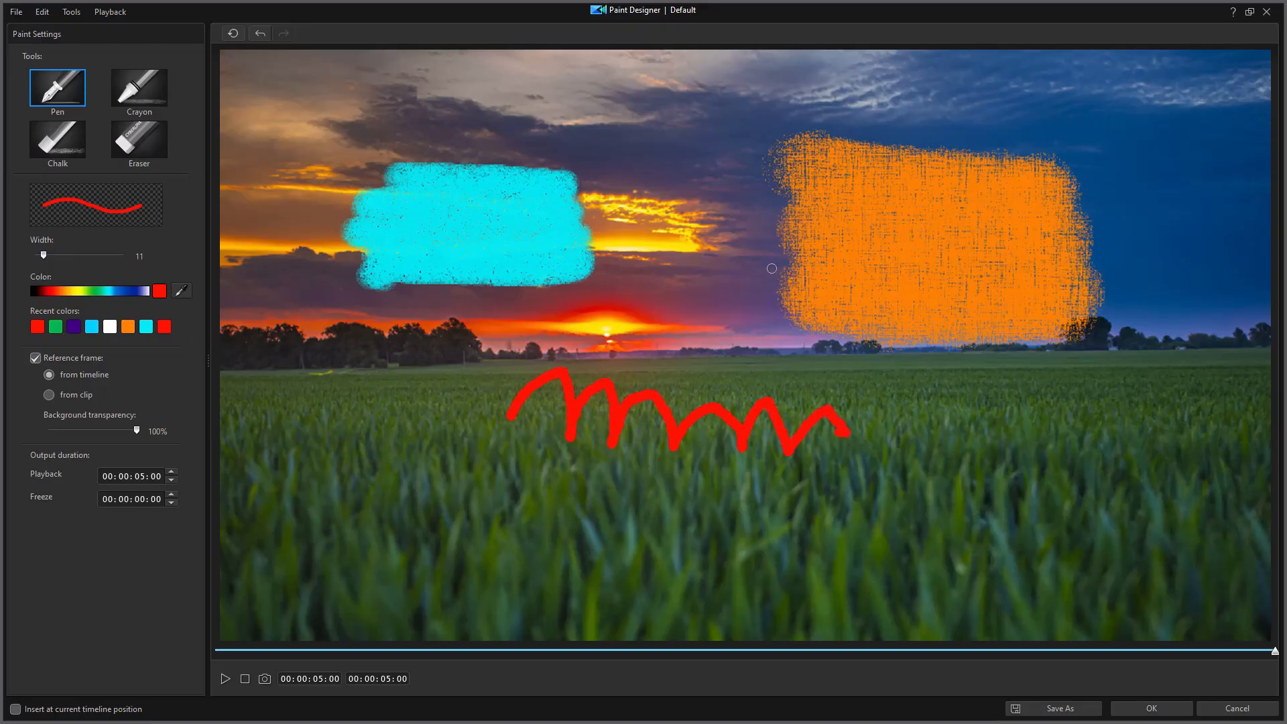
left_click(223, 679)
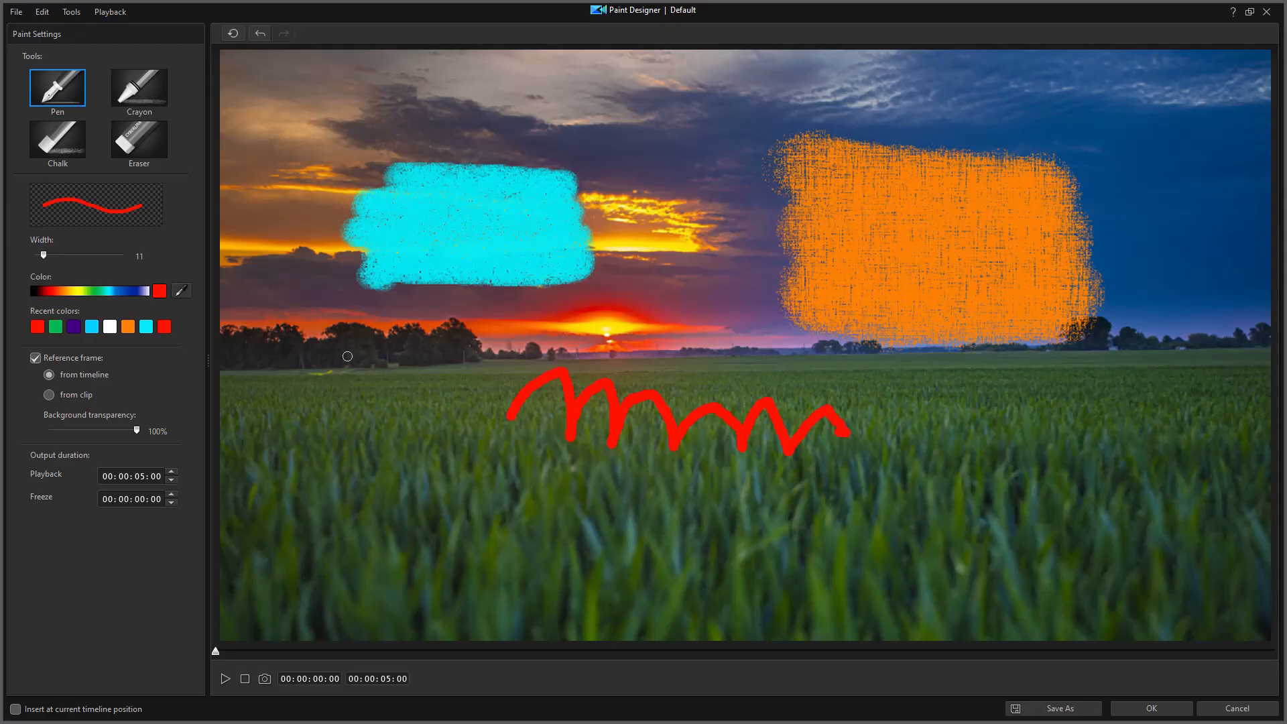
Step: Remove the red zigzag from the field with the Eraser at width 89 and play back the painting
left_click(132, 141)
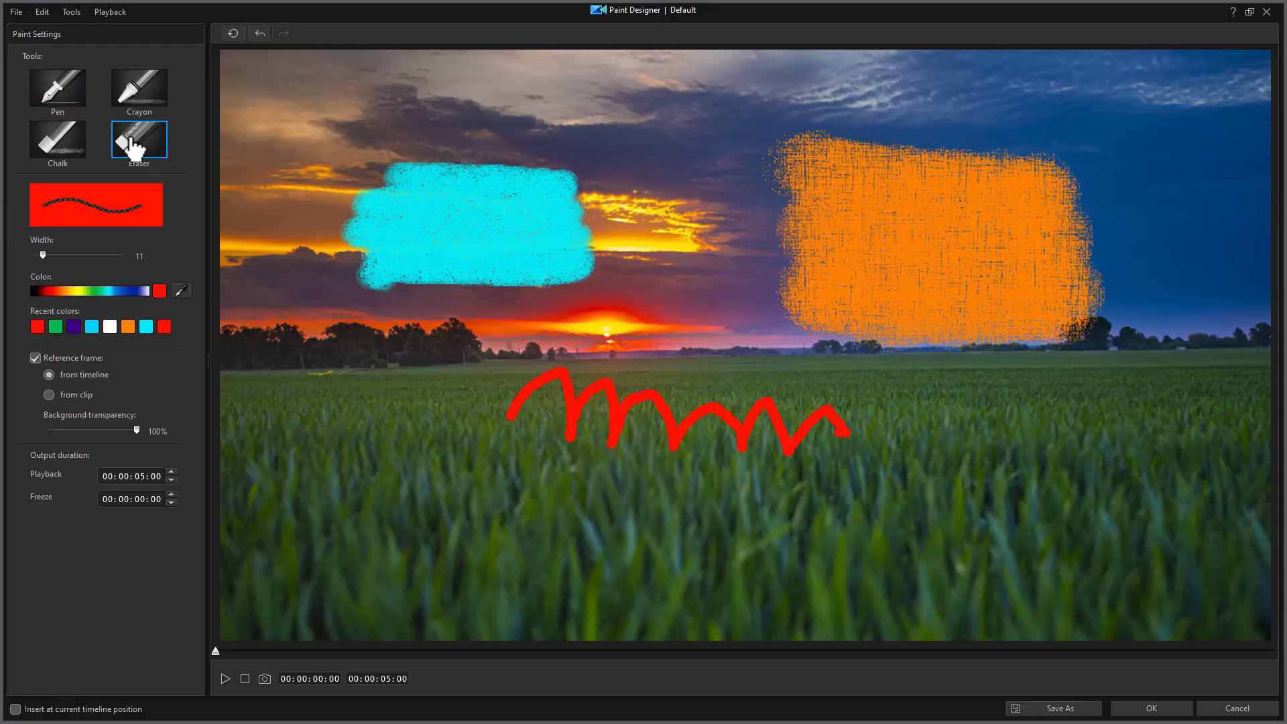
left_click_drag(42, 253, 109, 264)
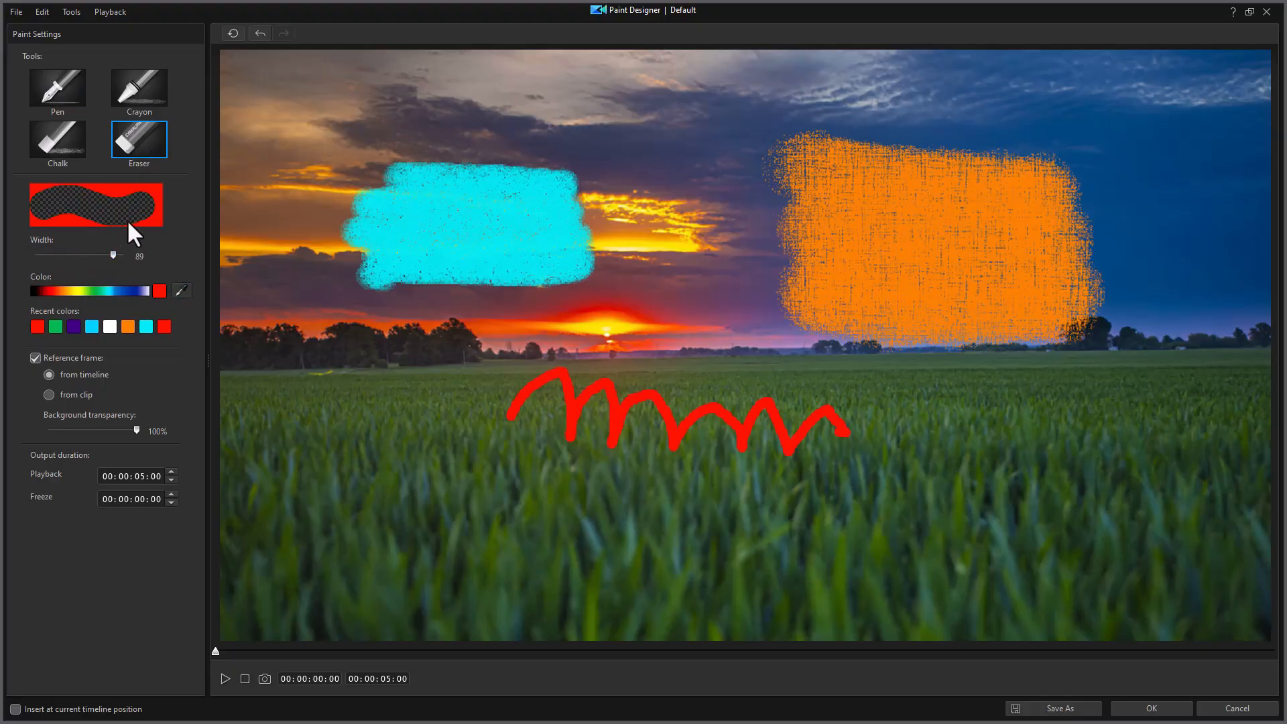
mouse_move(886, 453)
left_mouse_down()
mouse_move(857, 418)
mouse_move(838, 423)
mouse_move(817, 462)
mouse_move(794, 395)
mouse_move(787, 453)
mouse_move(765, 456)
mouse_move(728, 419)
mouse_move(718, 454)
mouse_move(700, 456)
mouse_move(662, 404)
mouse_move(657, 469)
mouse_move(634, 495)
mouse_move(617, 468)
mouse_move(633, 418)
mouse_move(625, 388)
mouse_move(610, 488)
mouse_move(586, 487)
mouse_move(585, 386)
mouse_move(568, 378)
mouse_move(503, 435)
left_mouse_up()
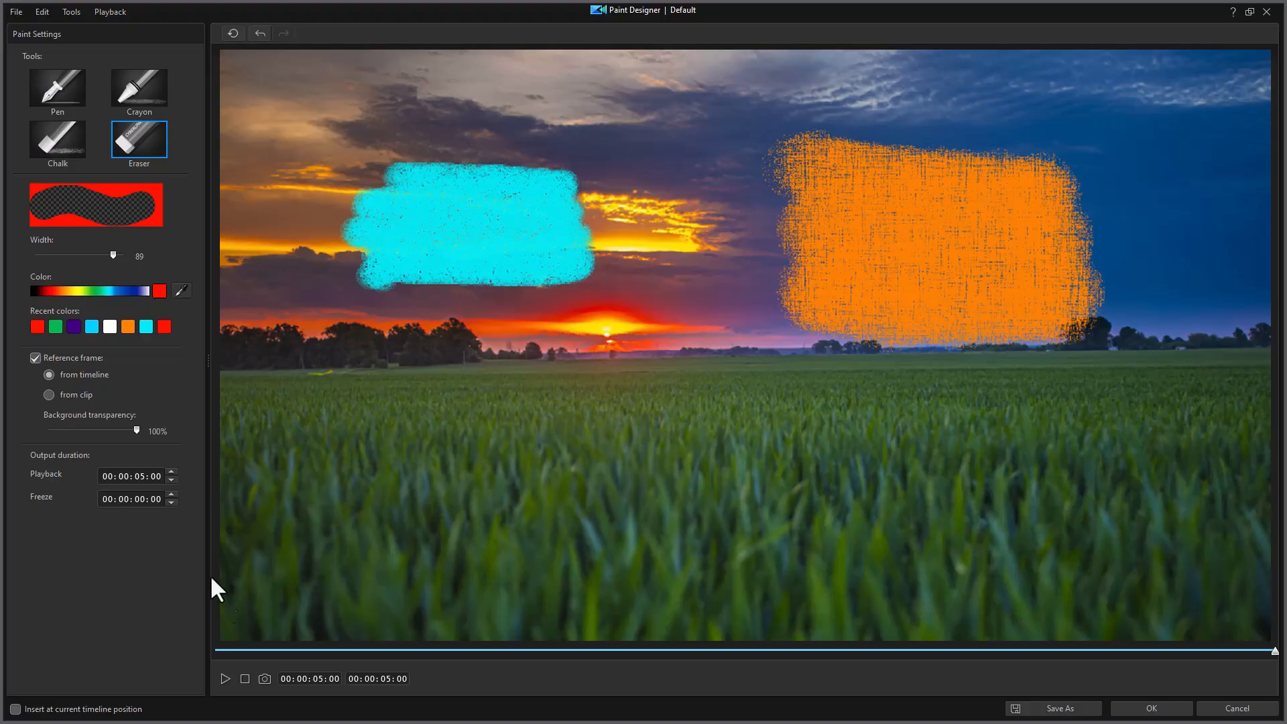
left_click(224, 679)
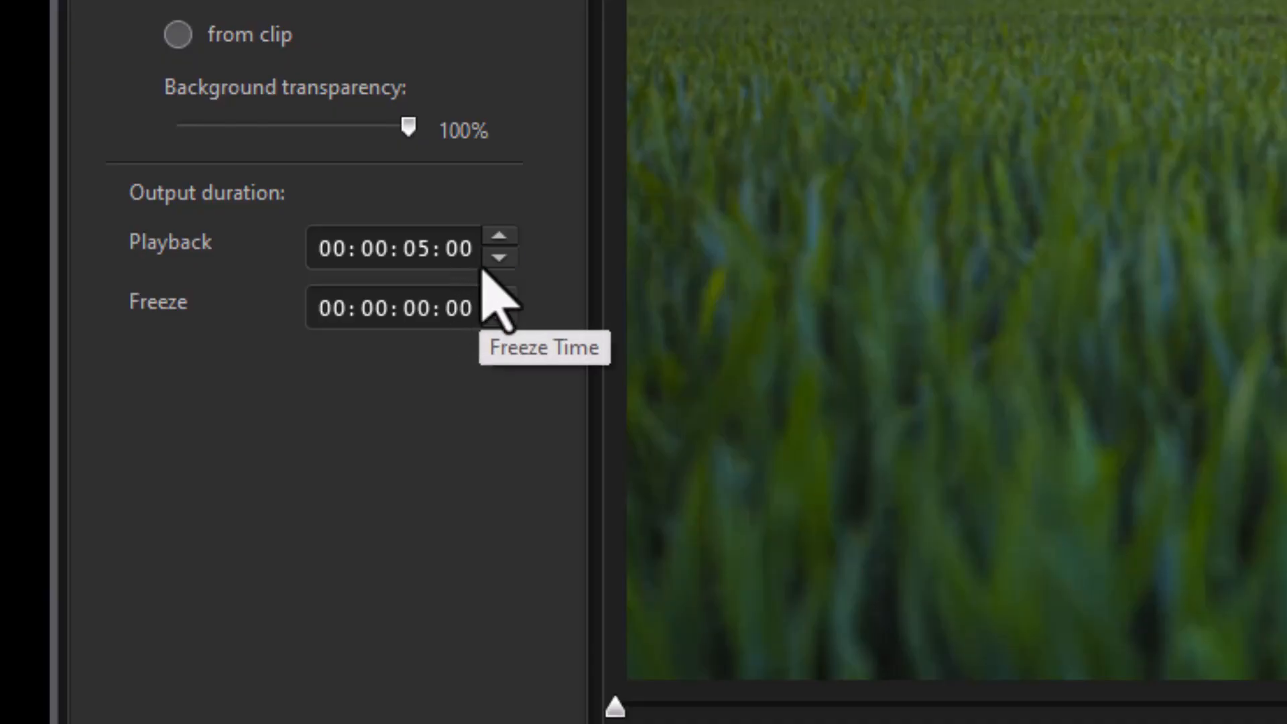
Step: Set the painting's output duration to 1 second of playback and 6 seconds of freeze, and play it back
left_click(421, 254)
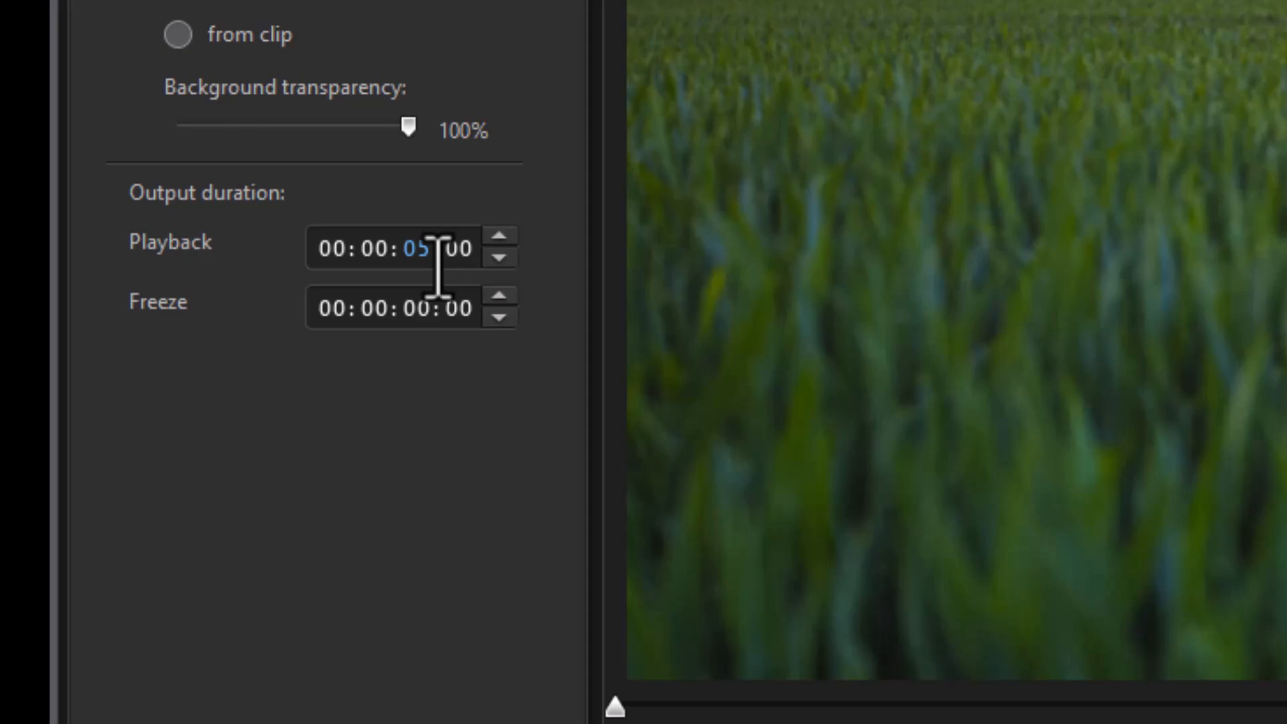
left_click(415, 309)
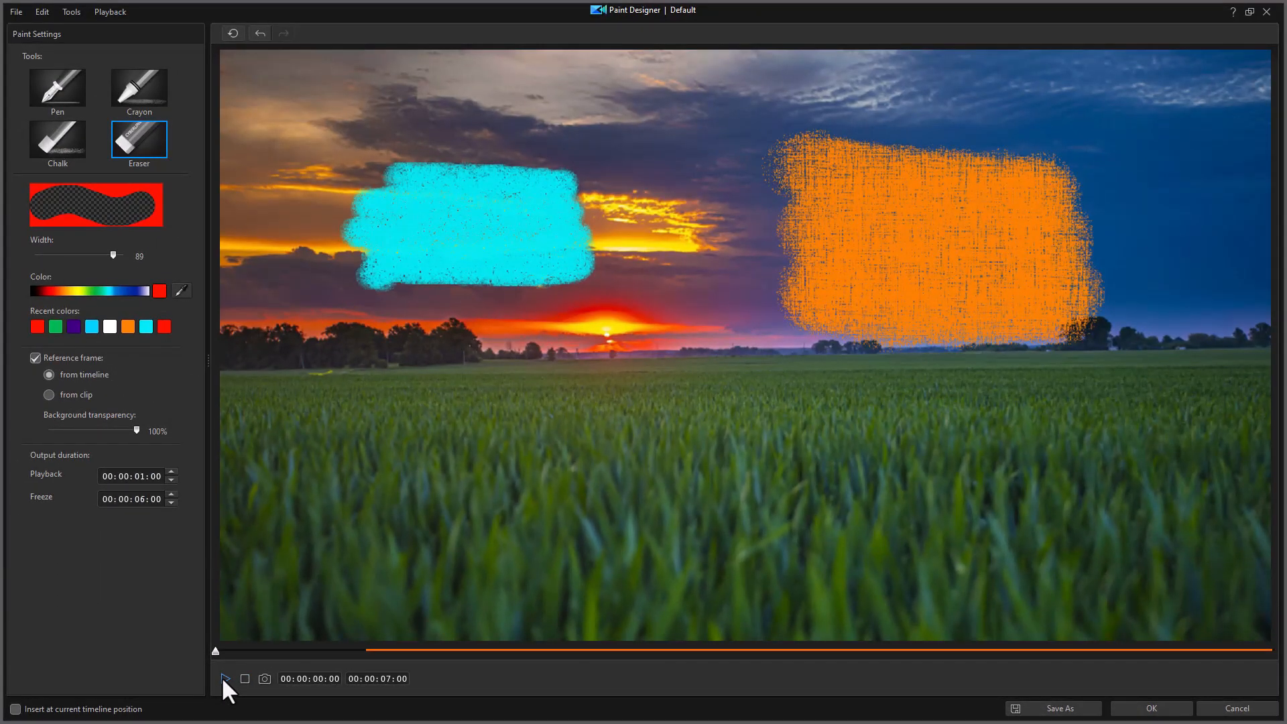
left_click(224, 679)
Step: Save the painting as a custom template named test6
left_click(1152, 709)
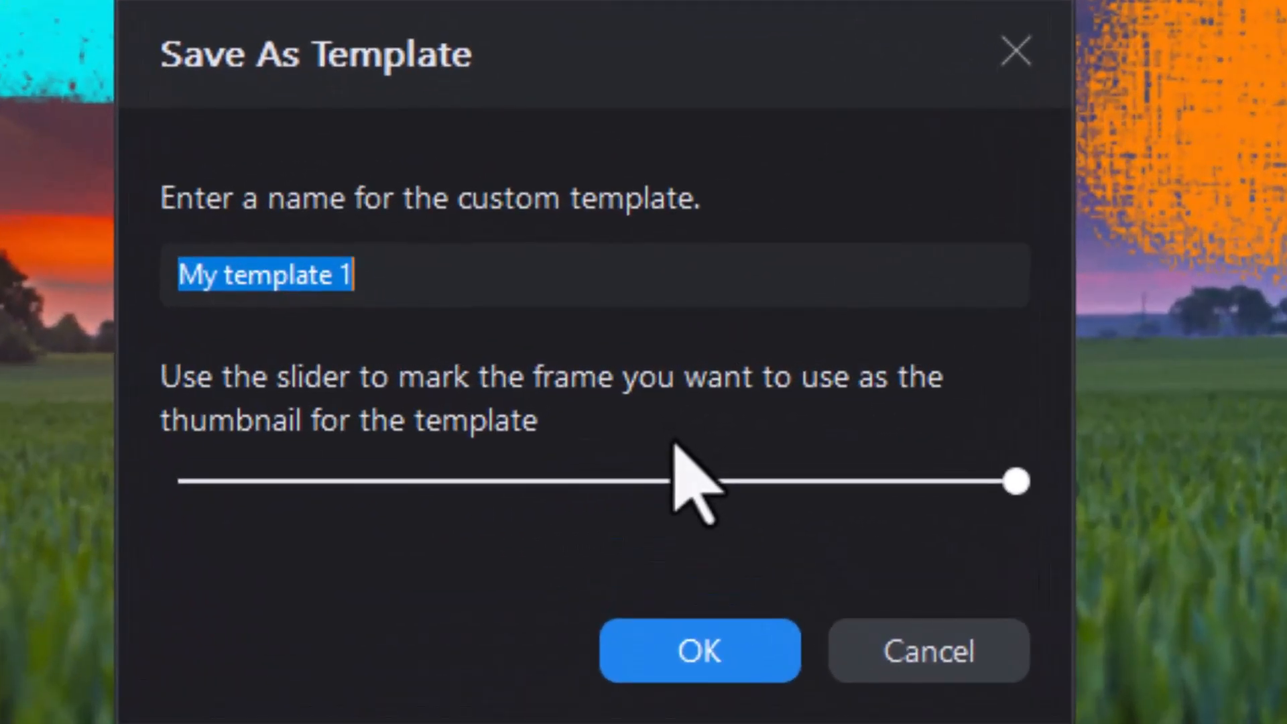
type("test6")
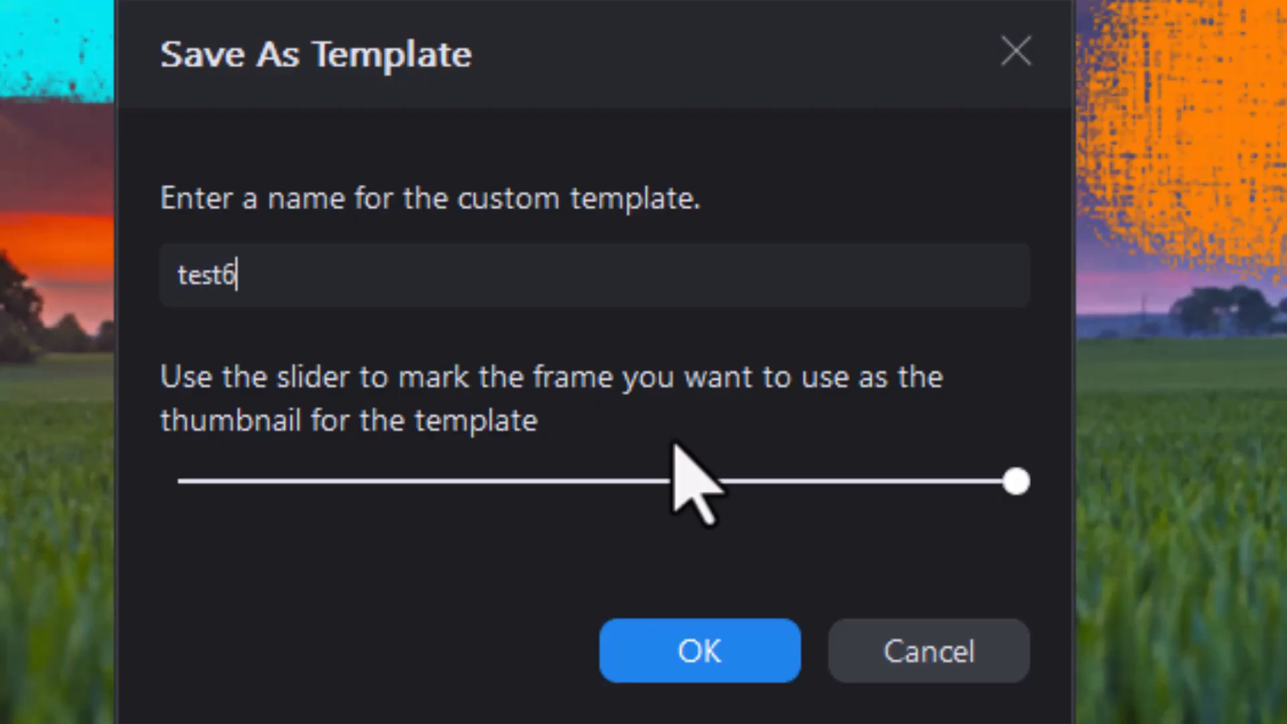
left_click(786, 677)
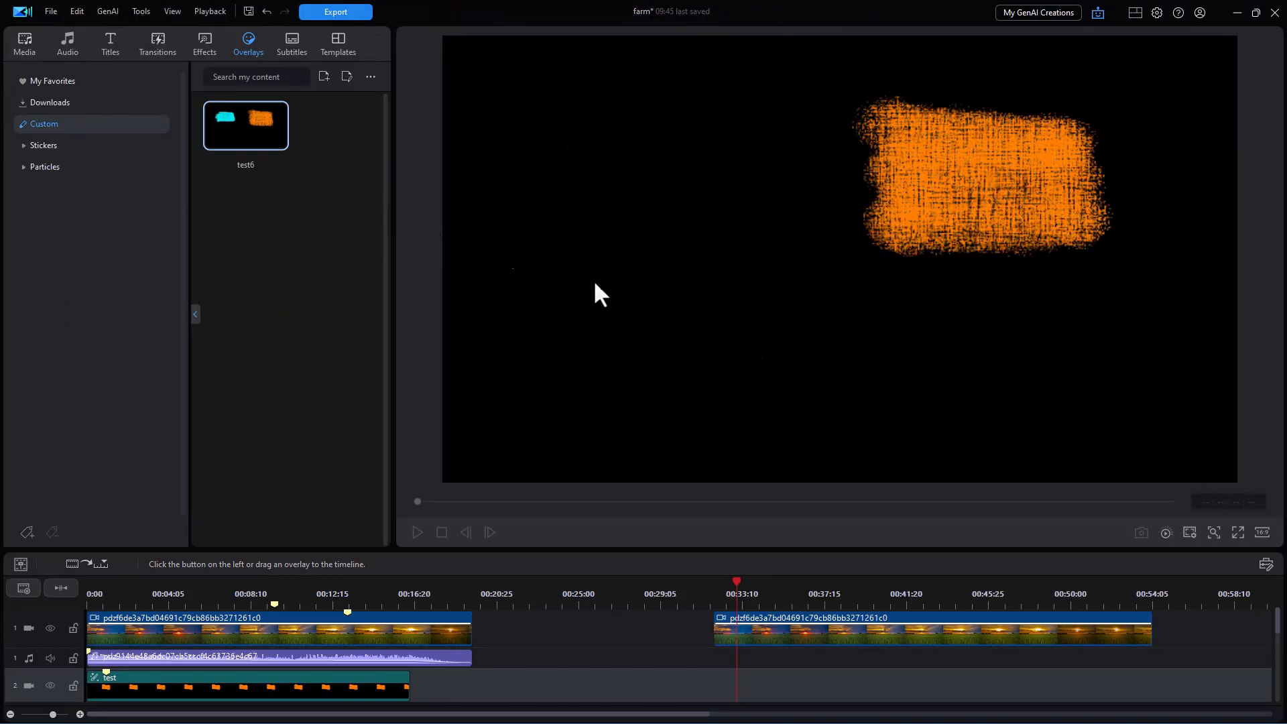
Step: Place the test6 overlay on video track 2 under the second sunset clip and preview a frame near its start
mouse_move(240, 137)
left_mouse_down()
mouse_move(594, 445)
mouse_move(784, 552)
mouse_move(948, 705)
mouse_move(934, 644)
left_mouse_up()
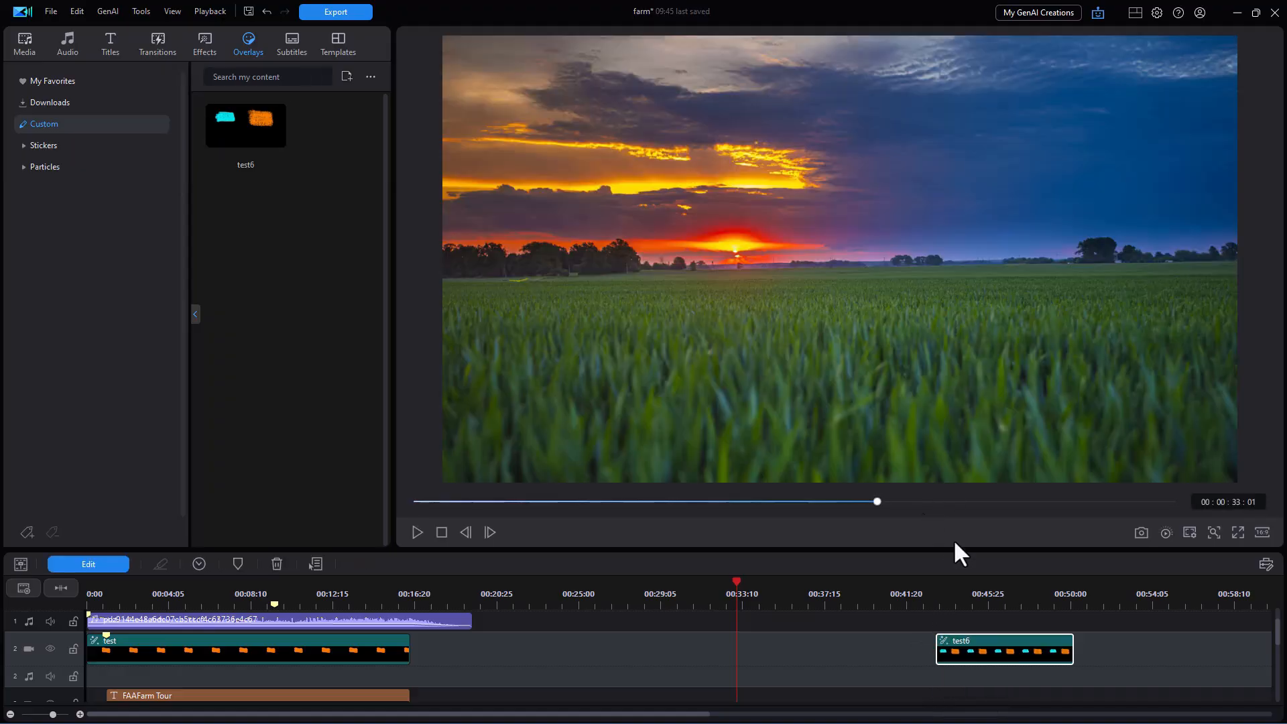
left_click(949, 590)
left_click(888, 325)
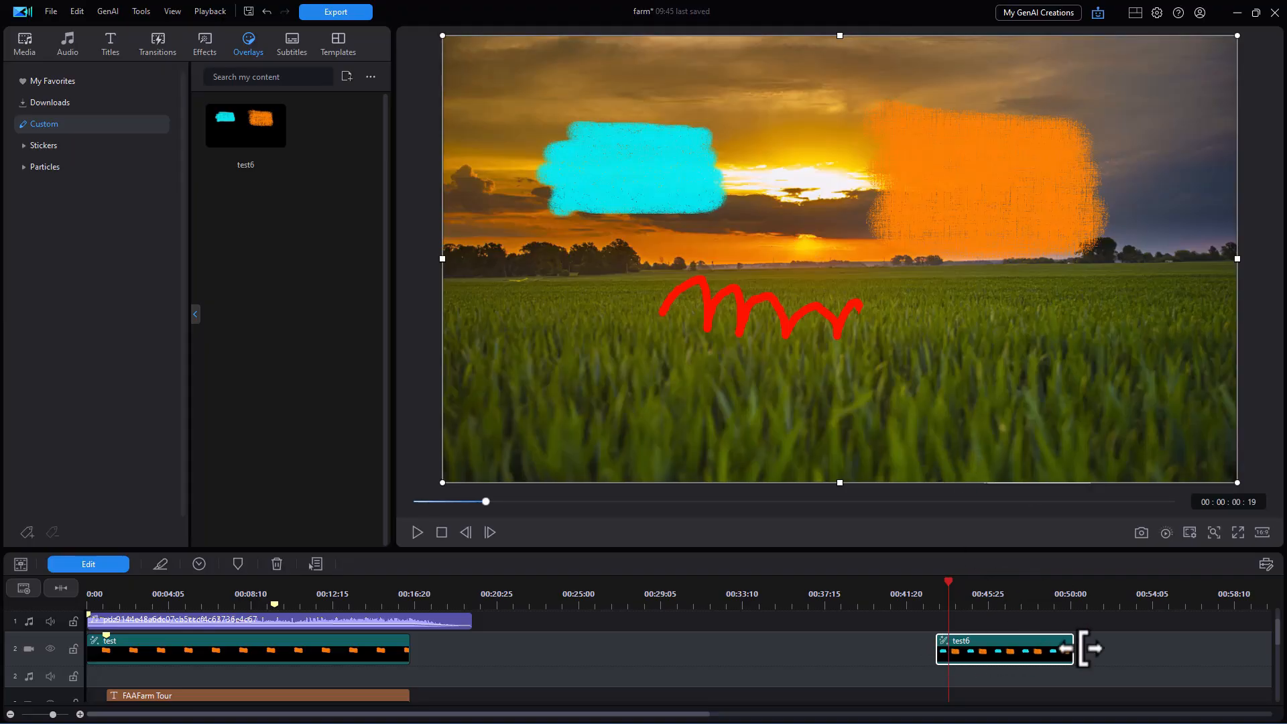
Step: Lengthen the test6 clip on the timeline and set its duration to exactly 00:00:13:00
left_click_drag(1071, 649, 1185, 653)
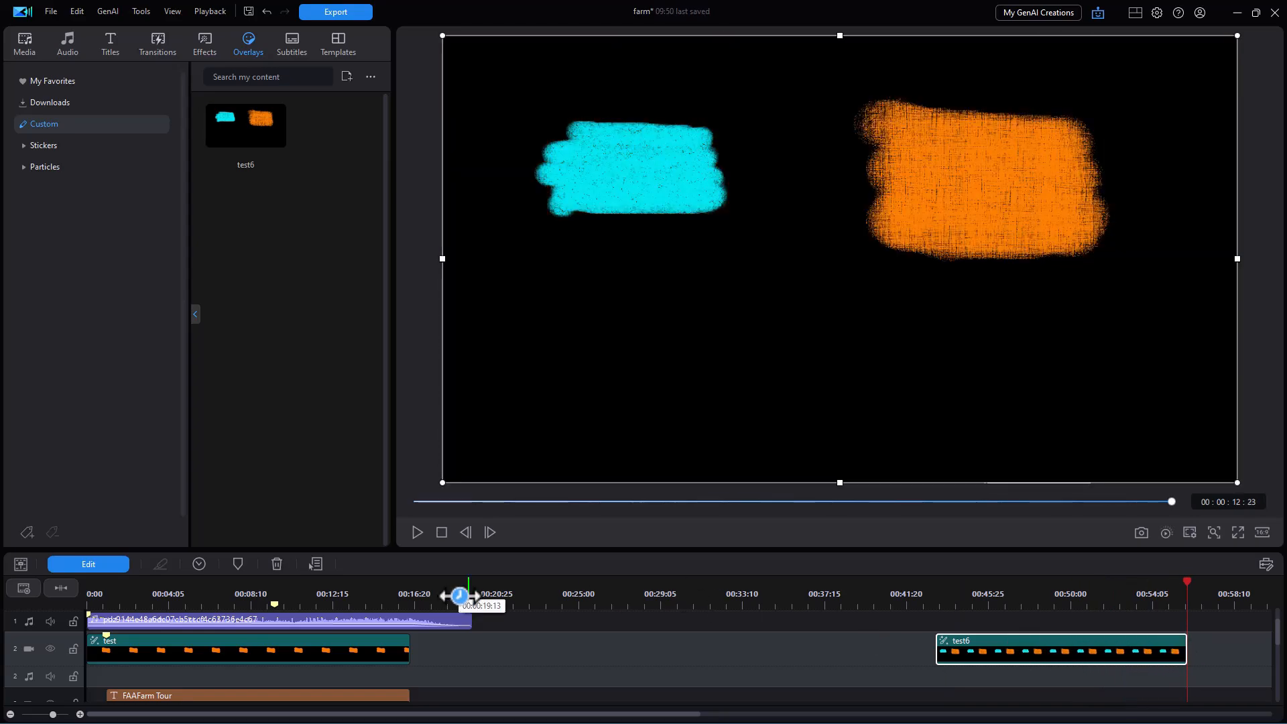
left_click(199, 564)
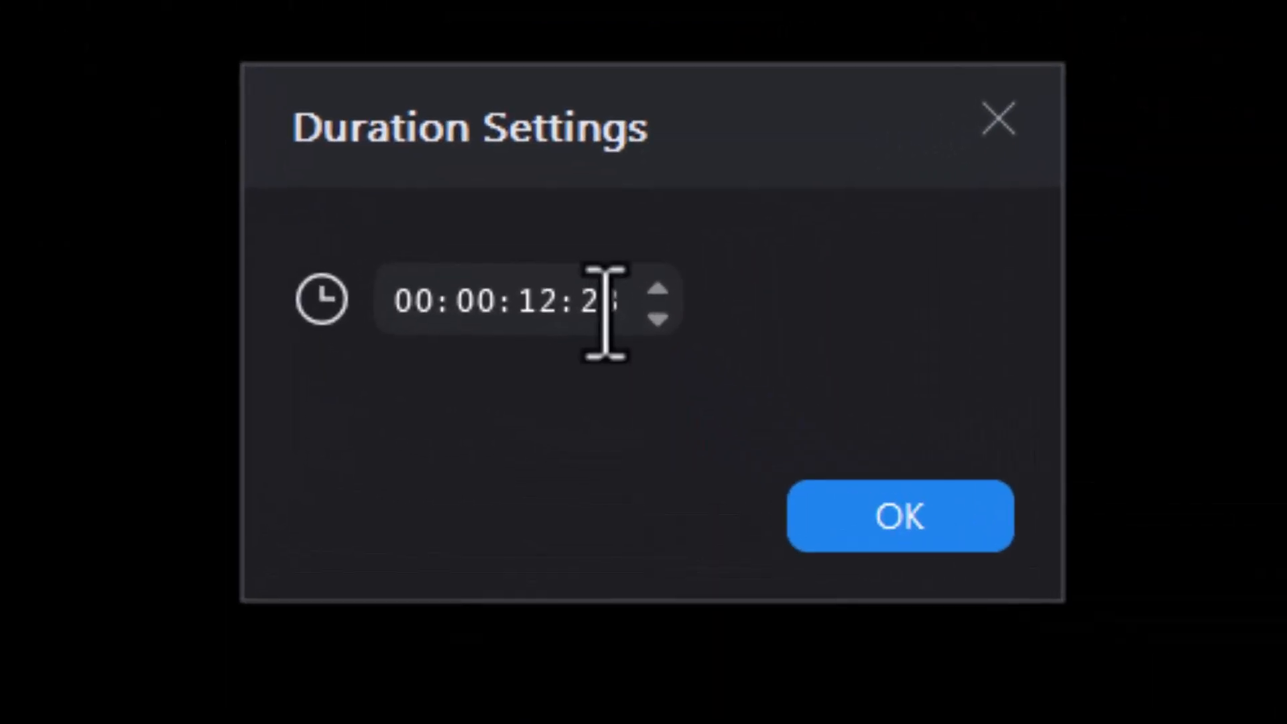
left_click(536, 302)
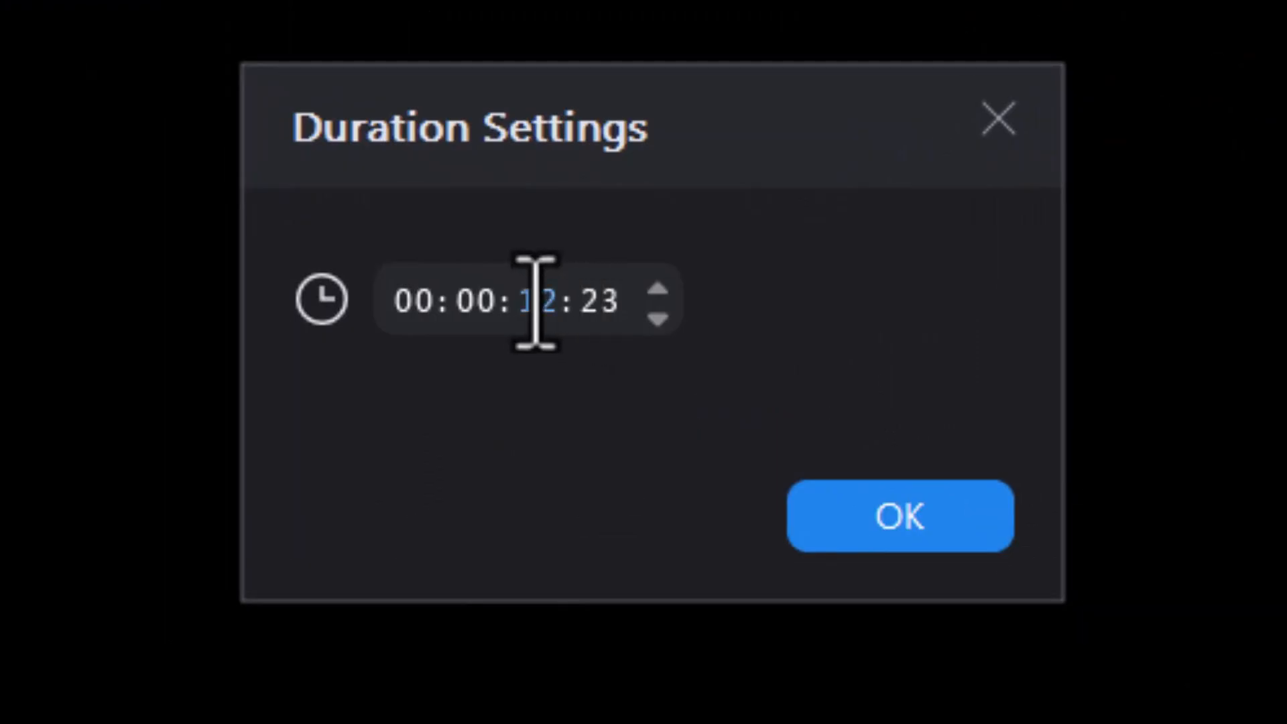
type("13:")
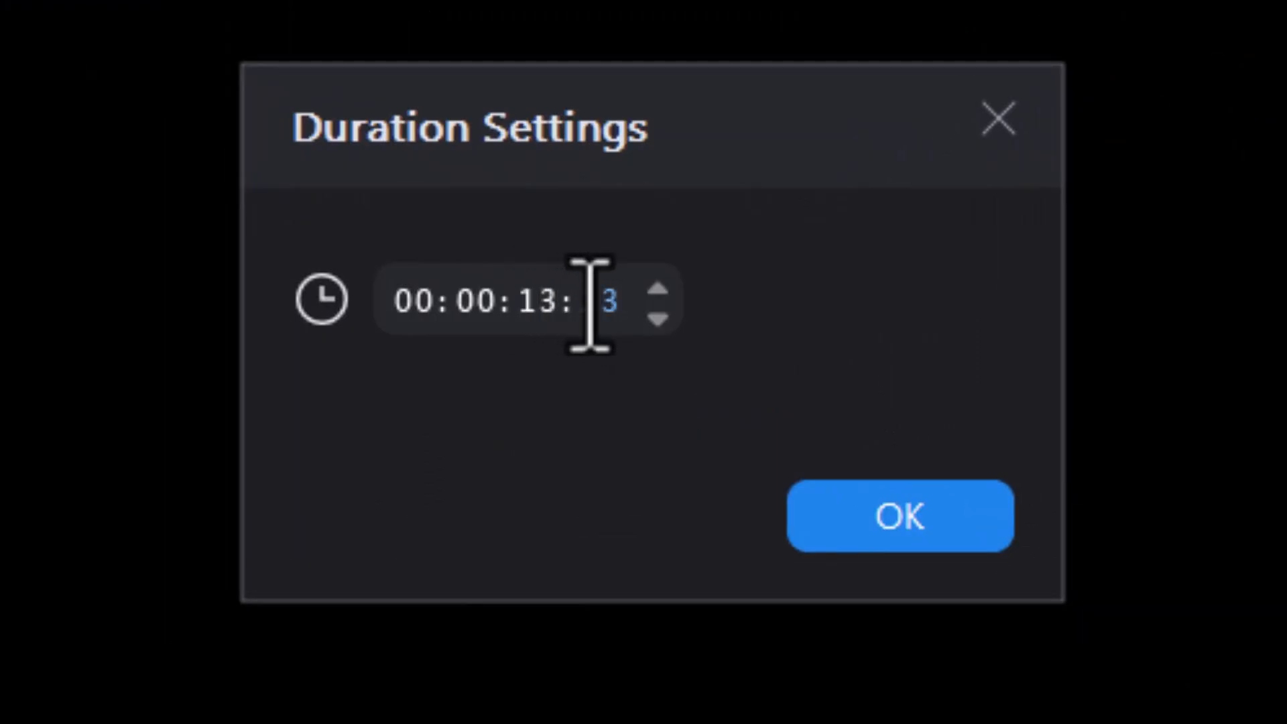
type("00")
left_click(833, 484)
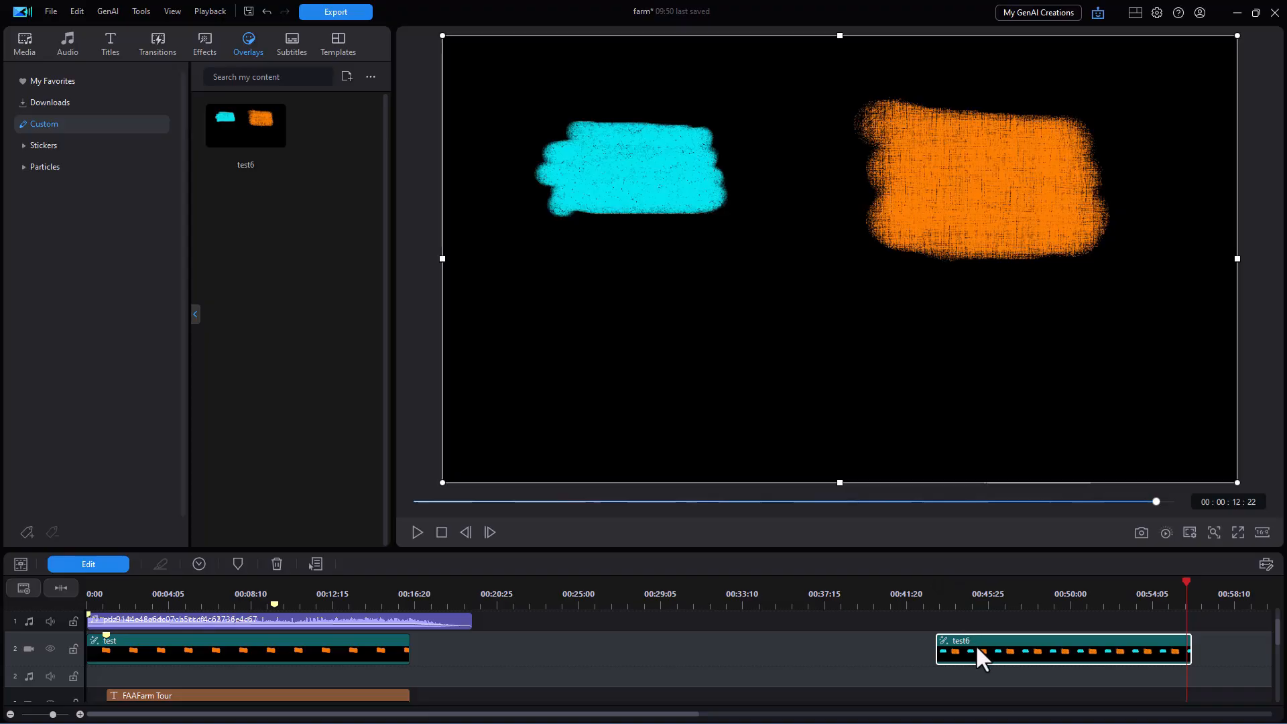
Step: Set the test6 timeline clip's output duration in Paint Designer to 00:00:02:00 playback and 00:00:11:00 freeze
double_click(983, 650)
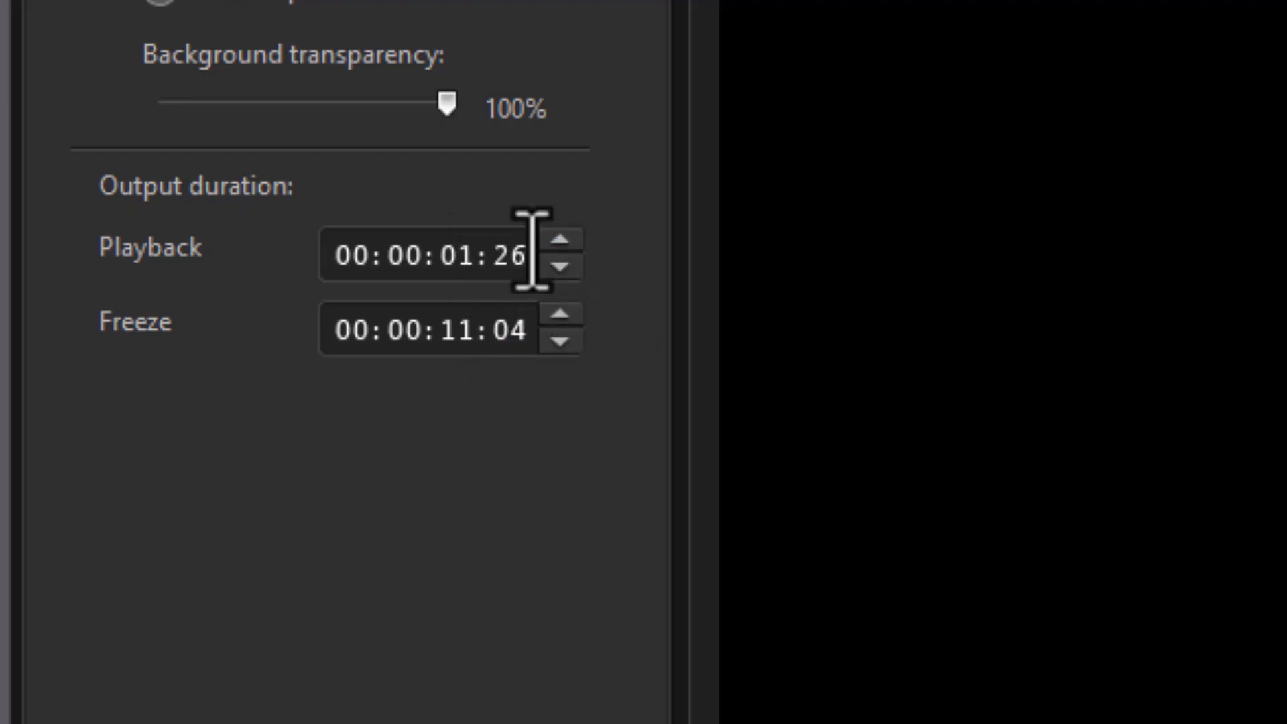
left_click(460, 256)
key("Up")
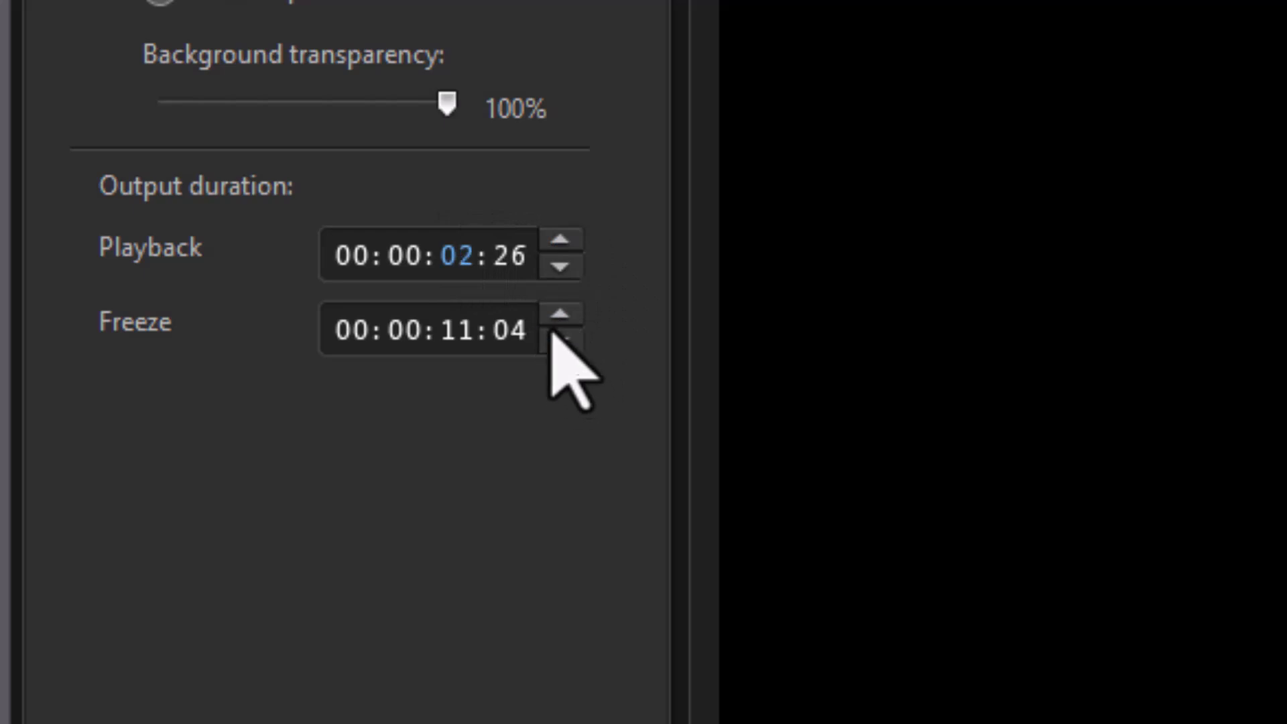
left_click(511, 255)
type("00")
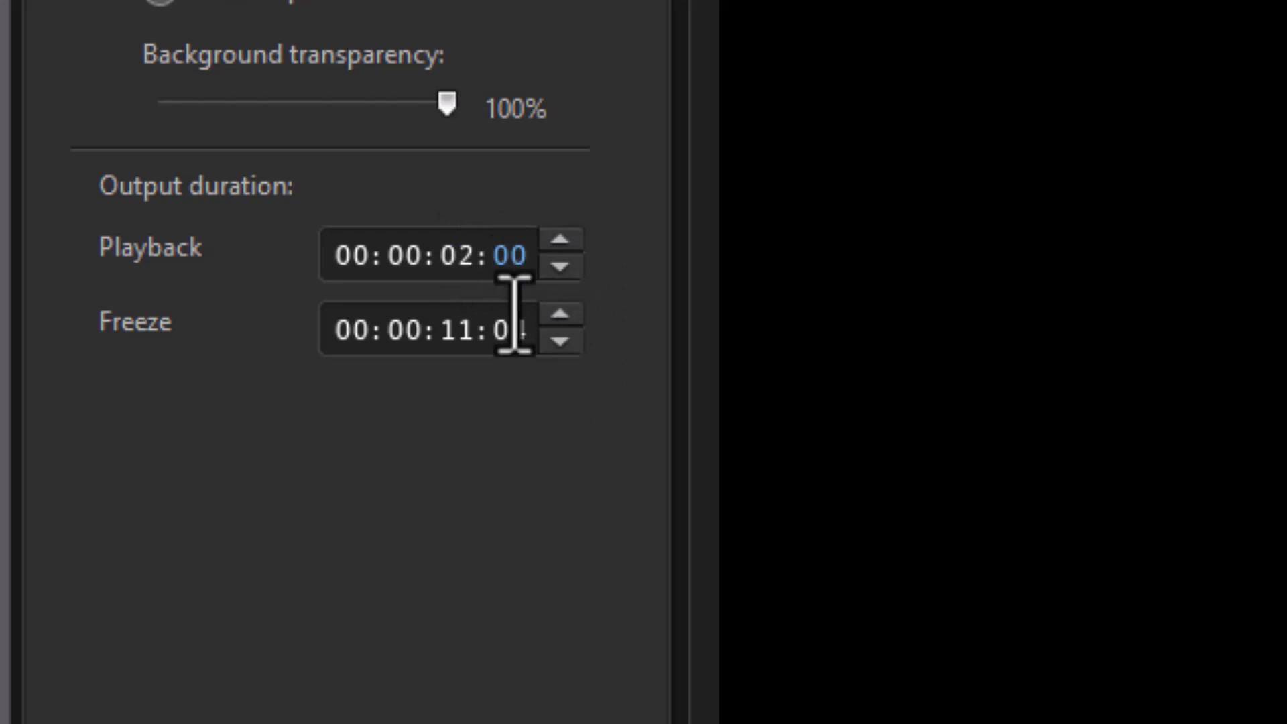
left_click(499, 330)
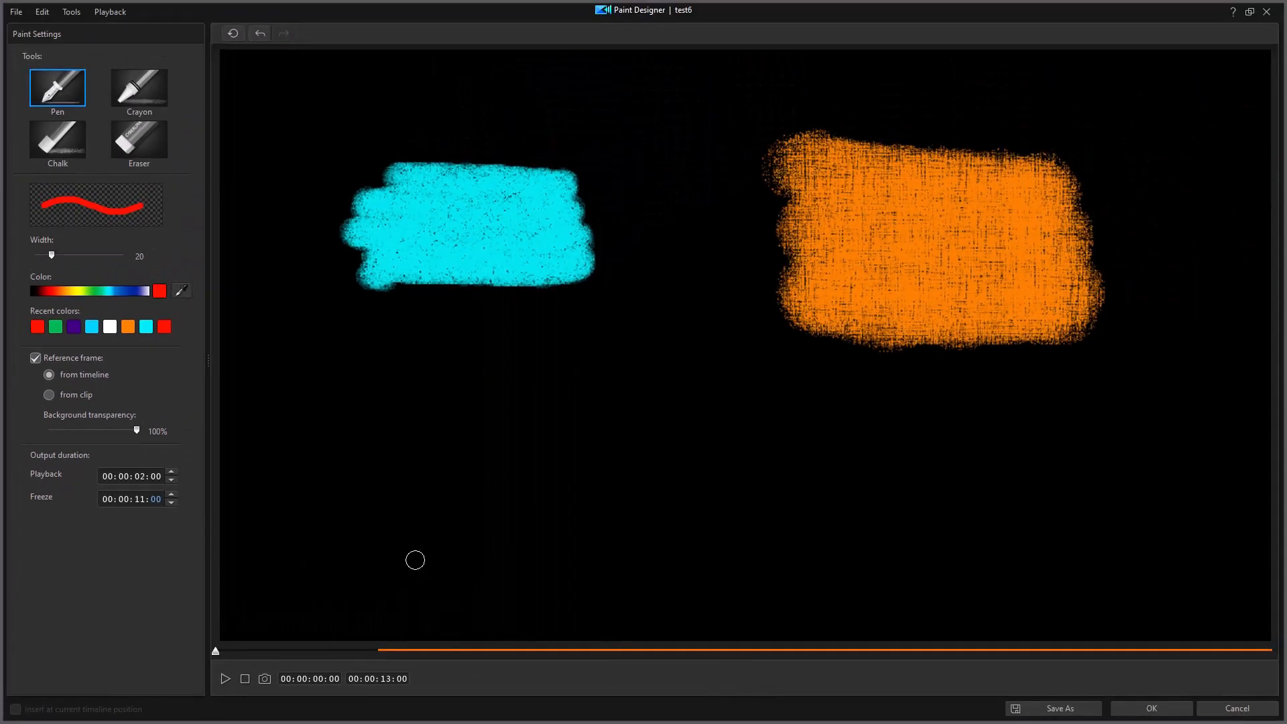
left_click(1152, 709)
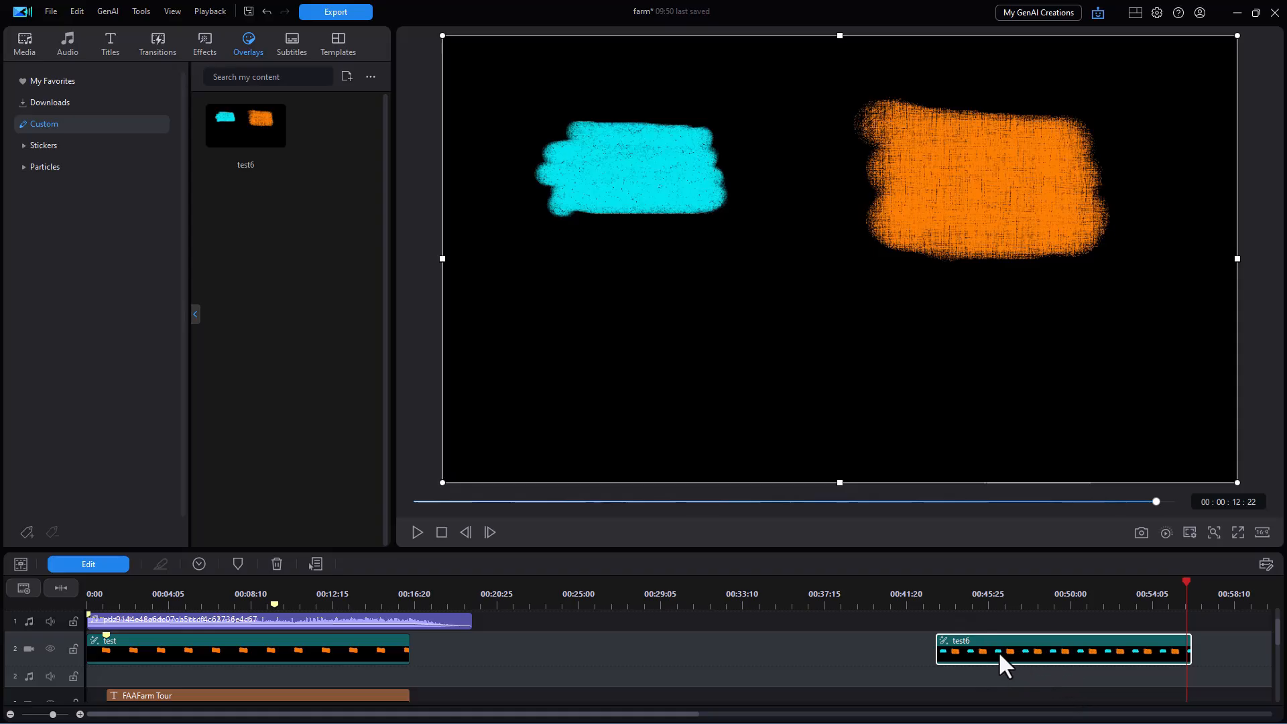
Step: Play the timeline from near the start of the test6 clip to check the painting's timing
left_click(939, 586)
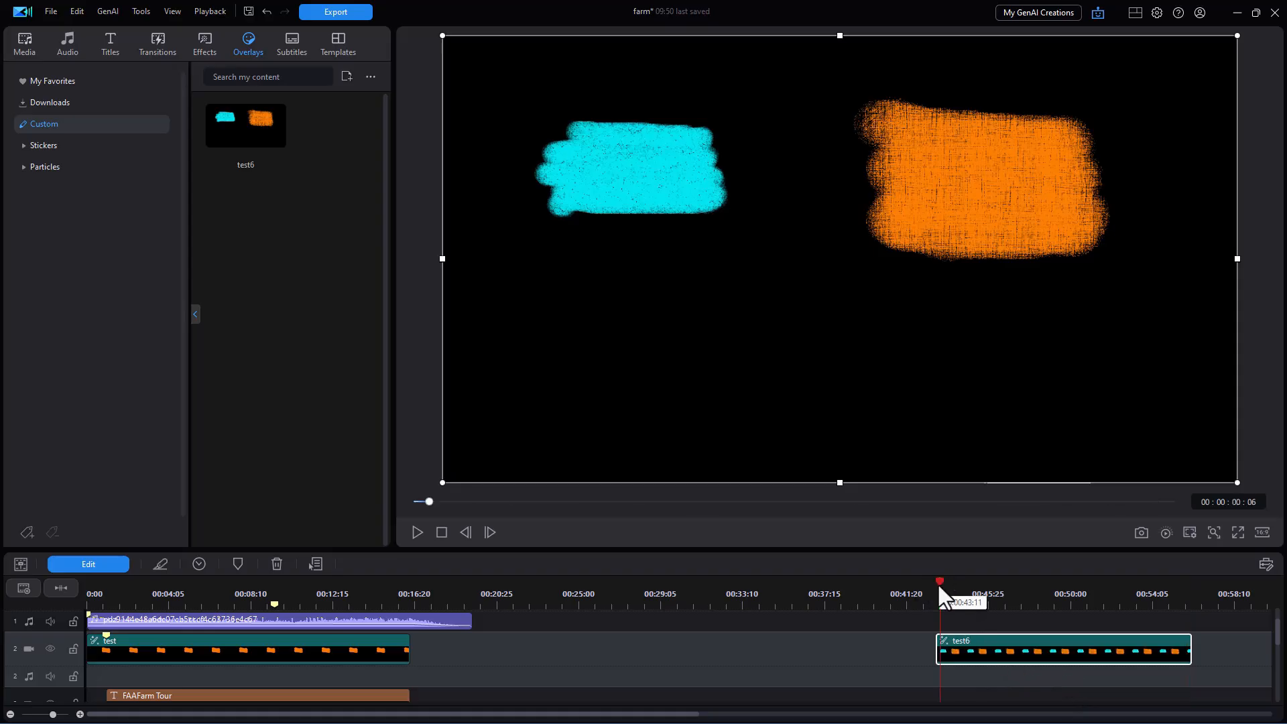
left_click(417, 531)
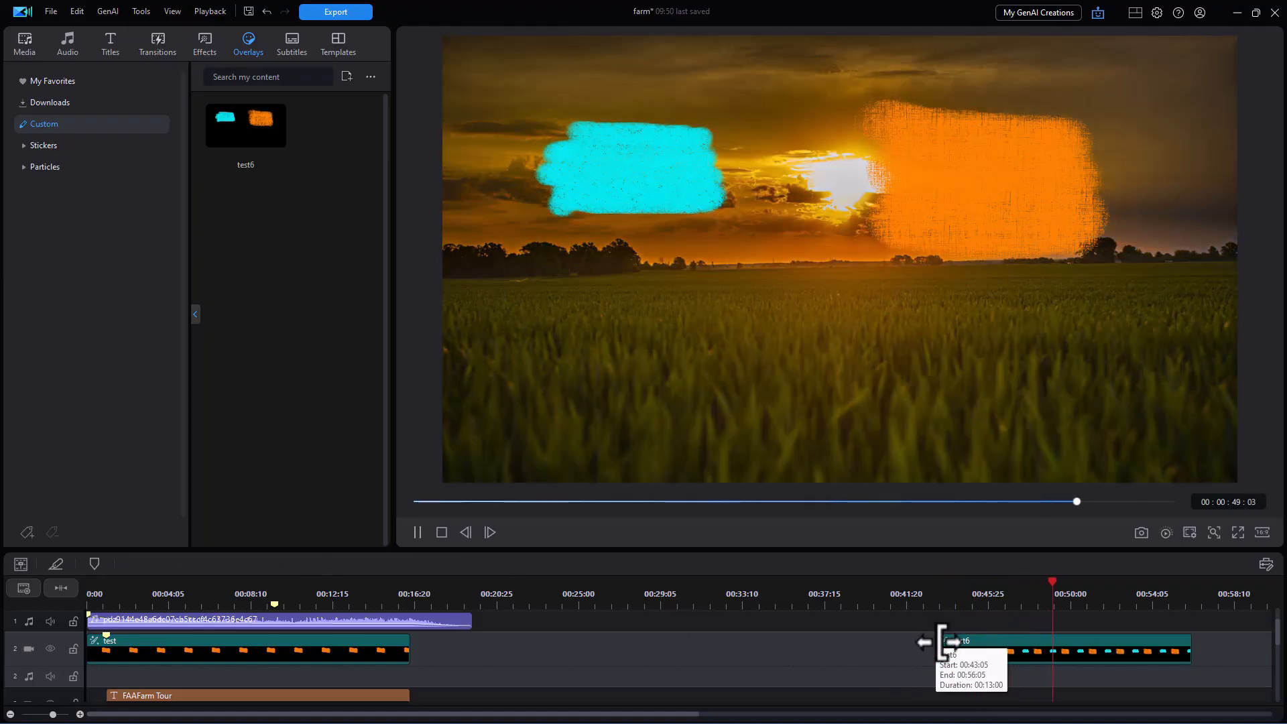
key("space")
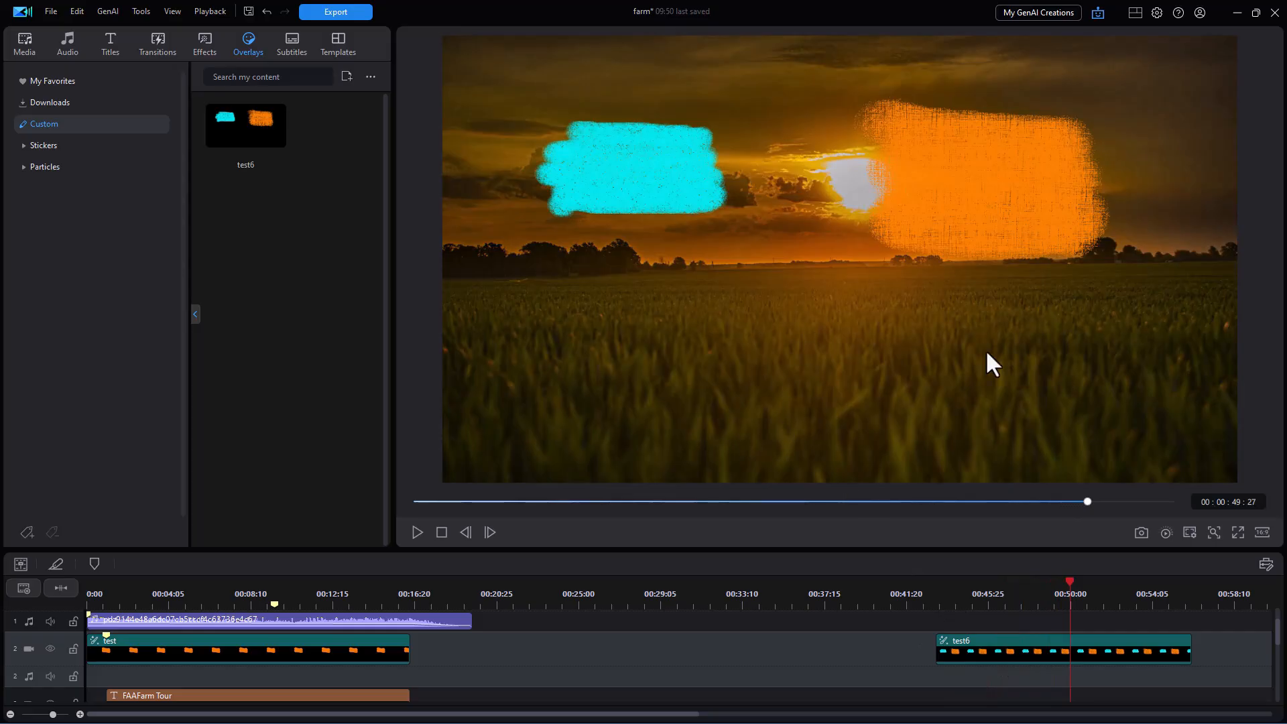
Step: Undo the erasing, the red zigzag and the cyan block in the test6 timeline clip, playing back the painting in between
double_click(1015, 649)
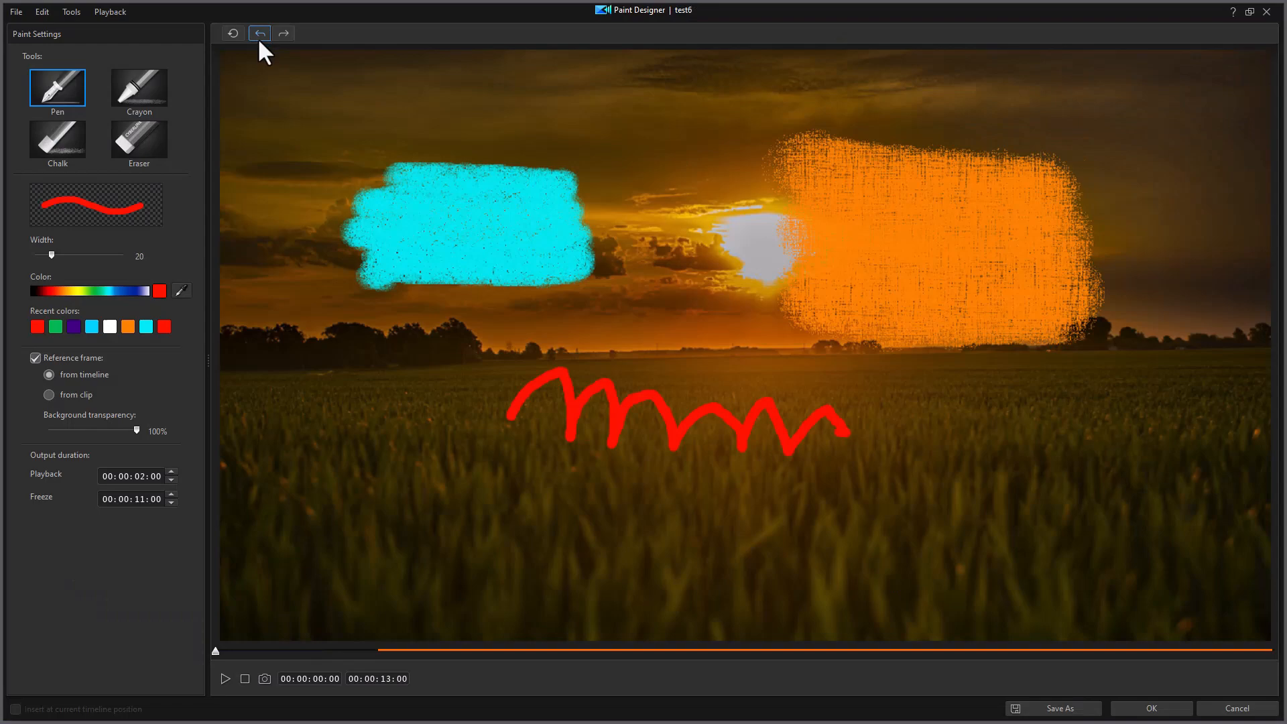
left_click(224, 679)
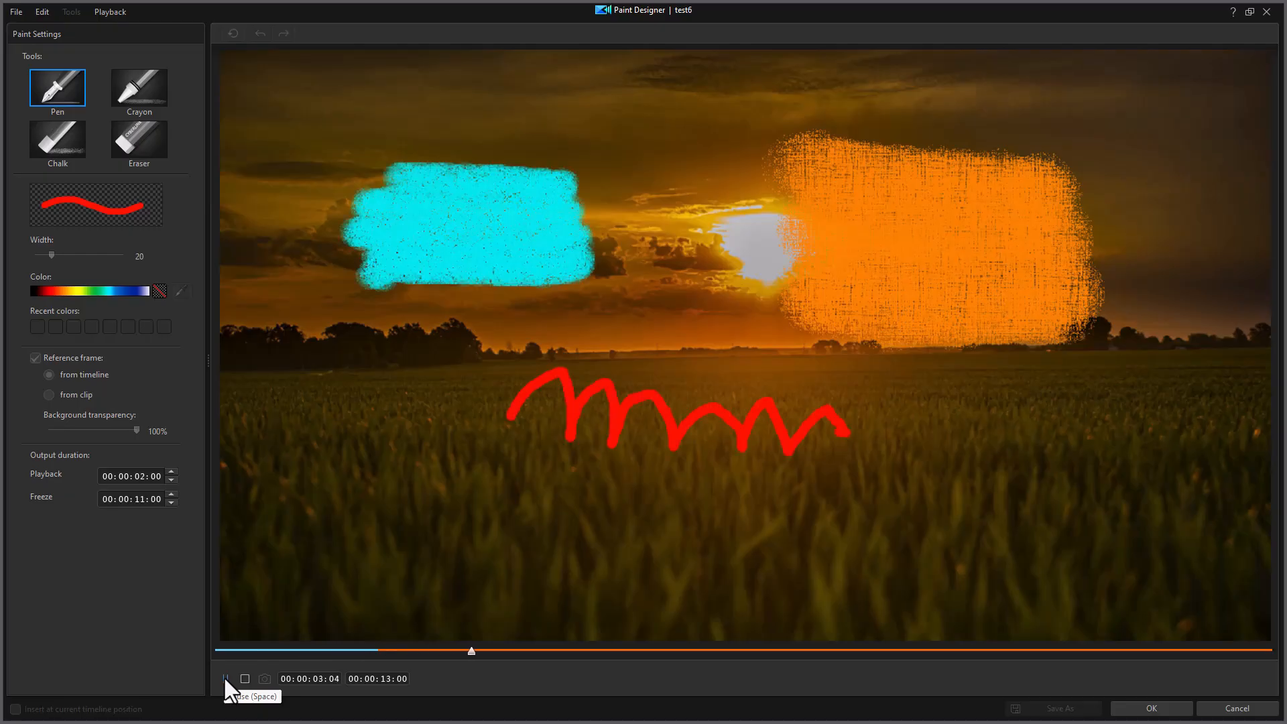
key("space")
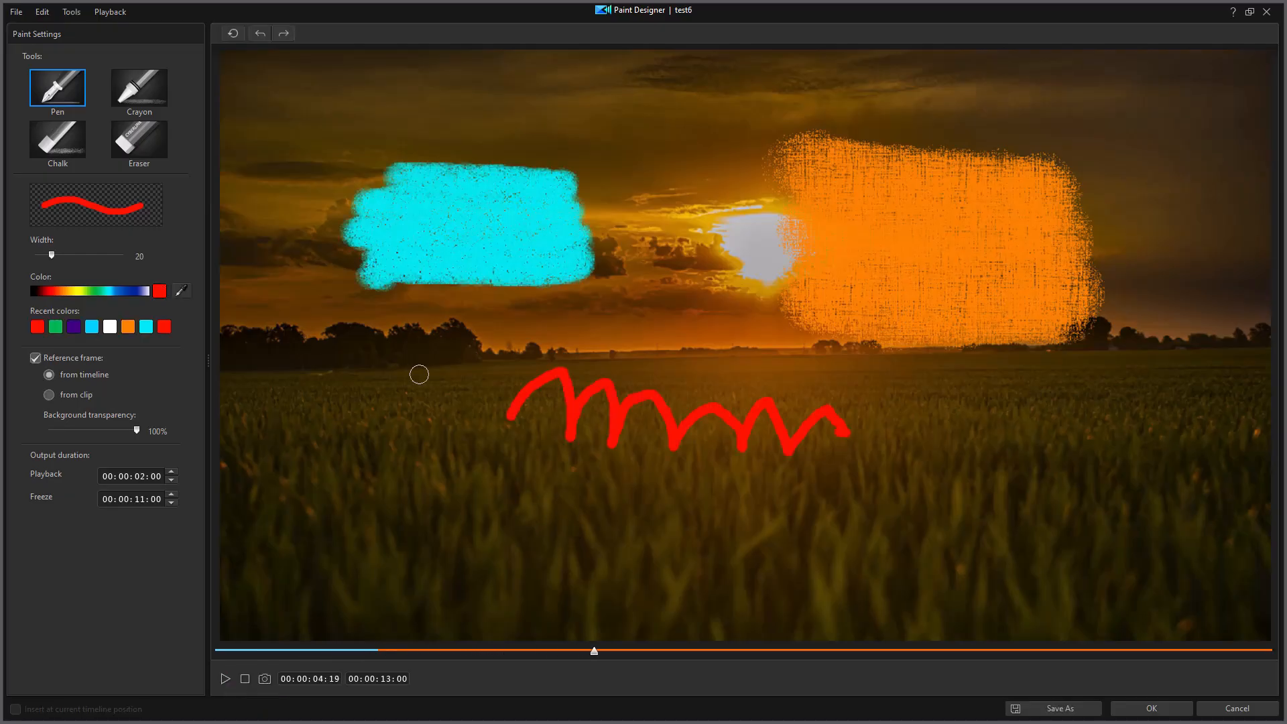
left_click(255, 32)
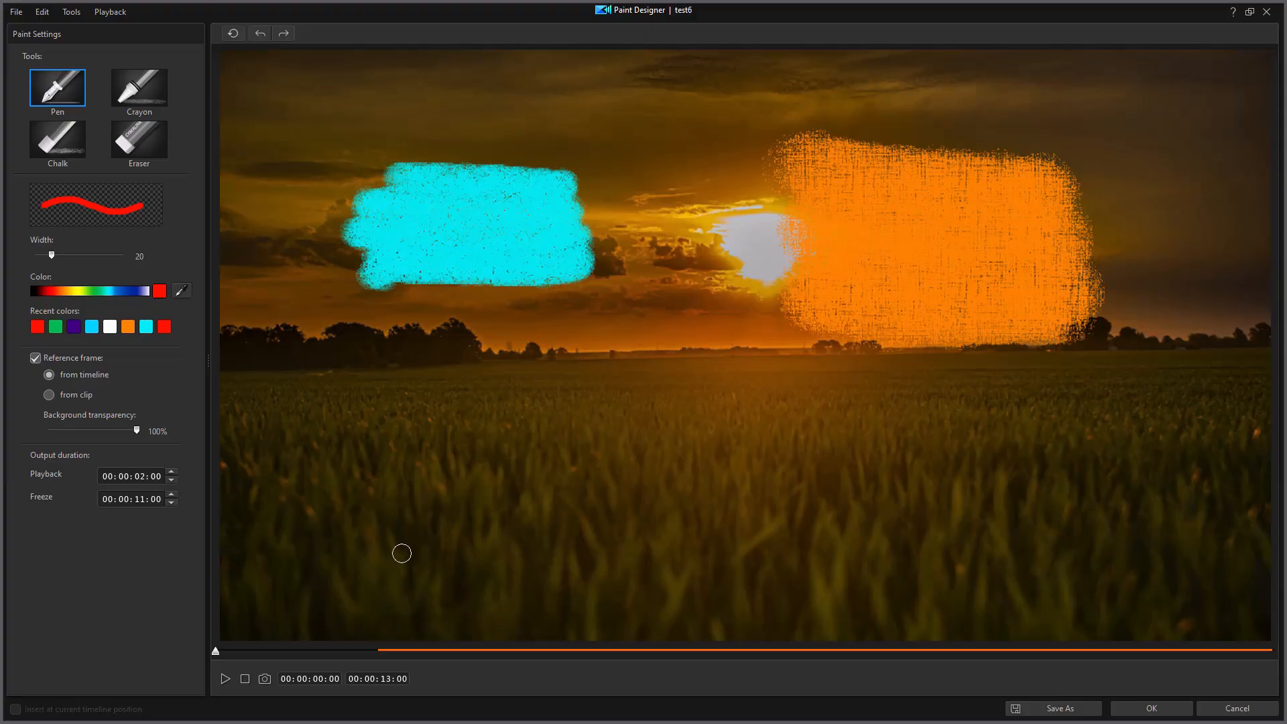
left_click(260, 33)
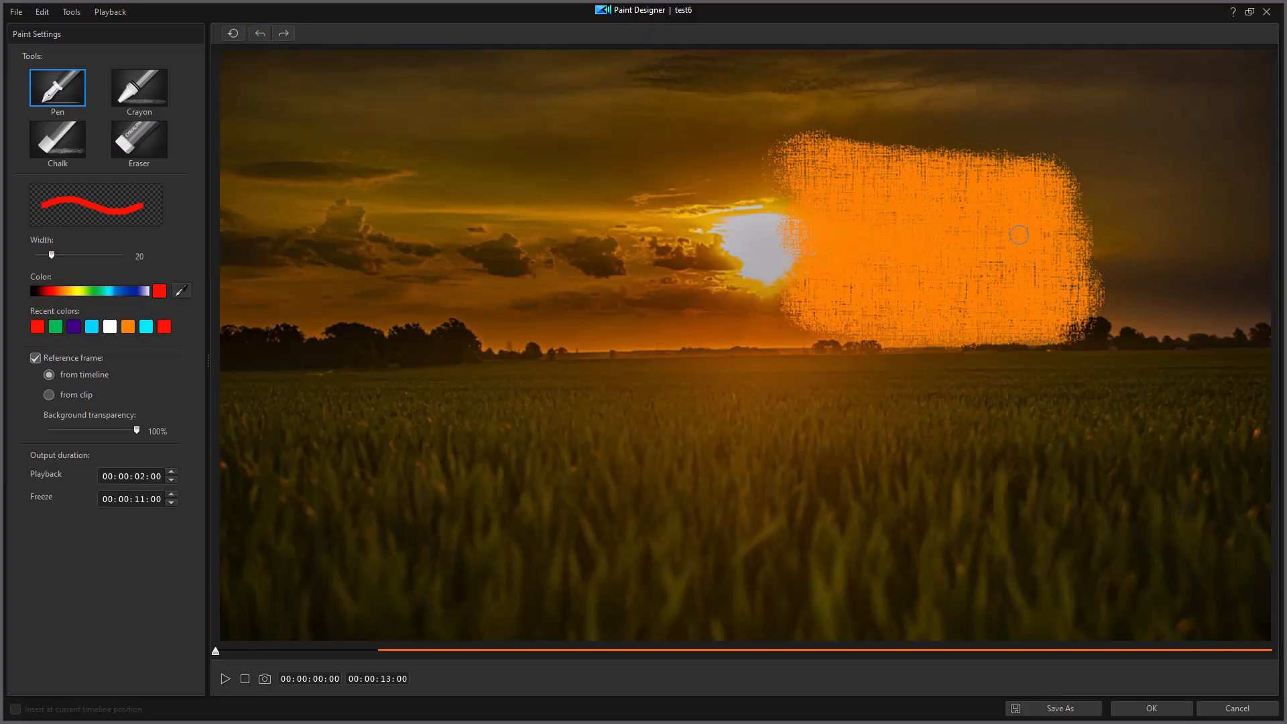
left_click(1151, 708)
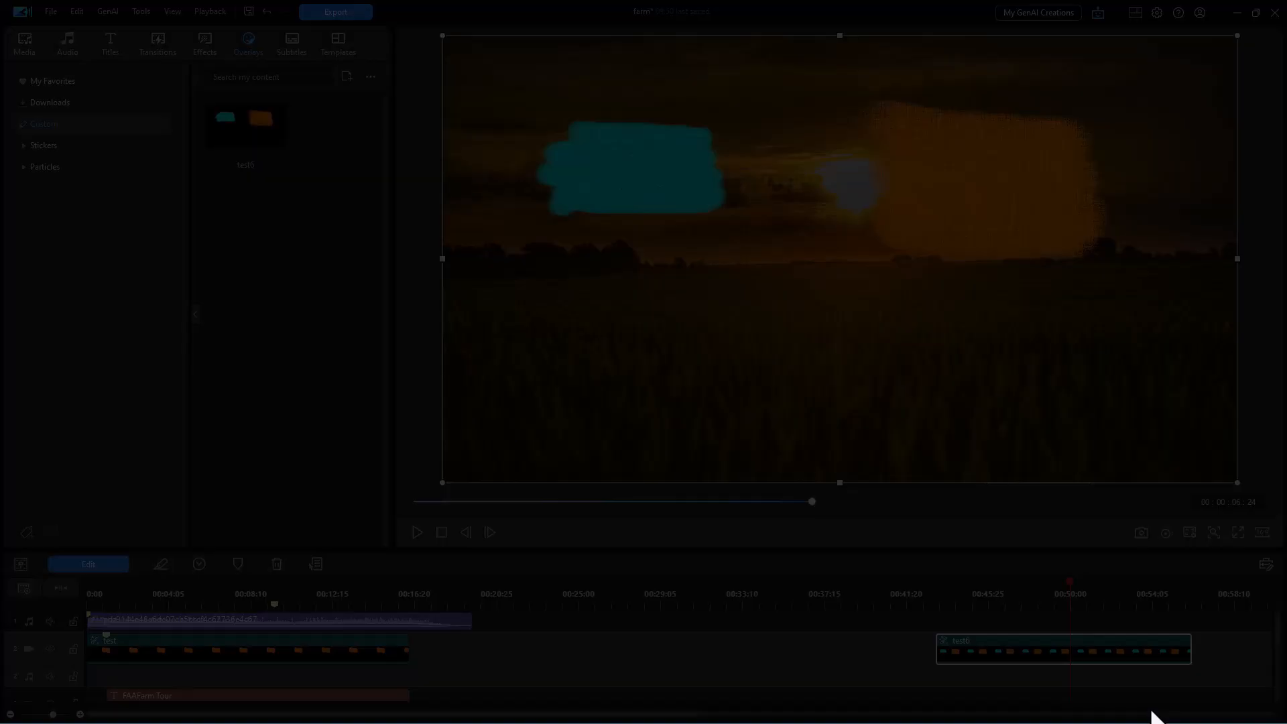
Step: Play the timeline from just before the test6 clip to review the painting with only the orange block
left_click(931, 585)
left_click(419, 532)
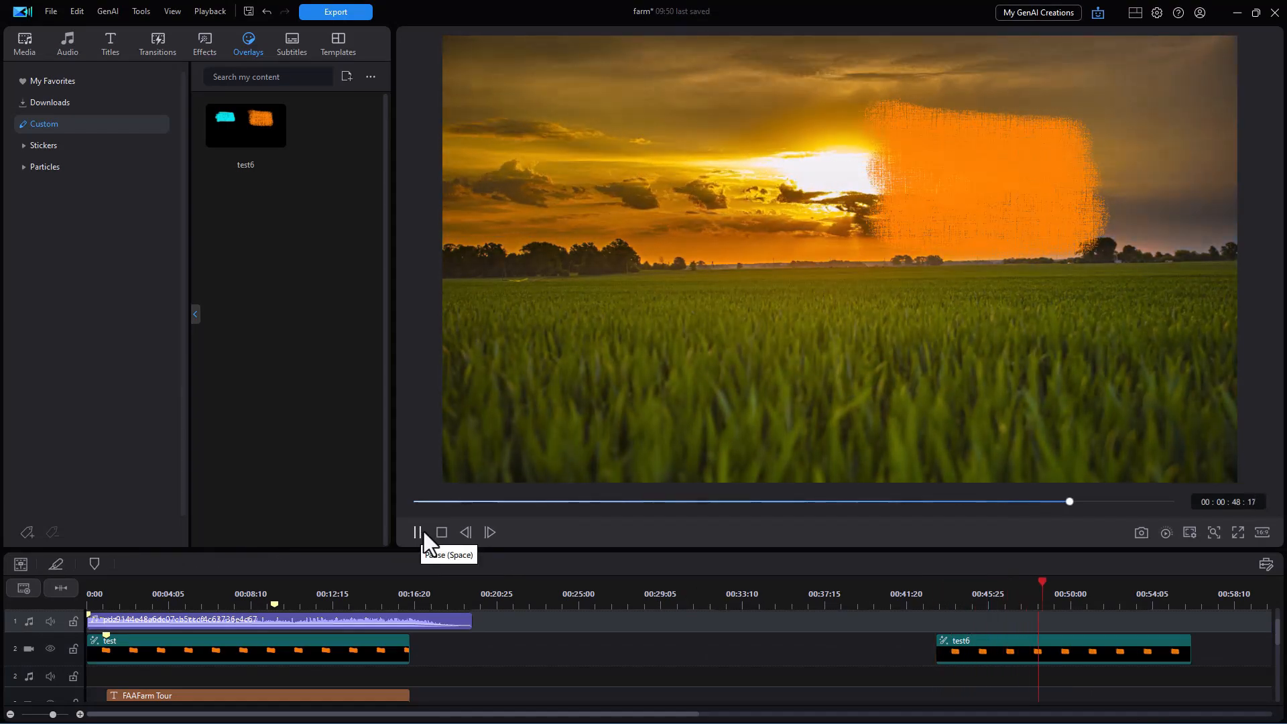
left_click(417, 532)
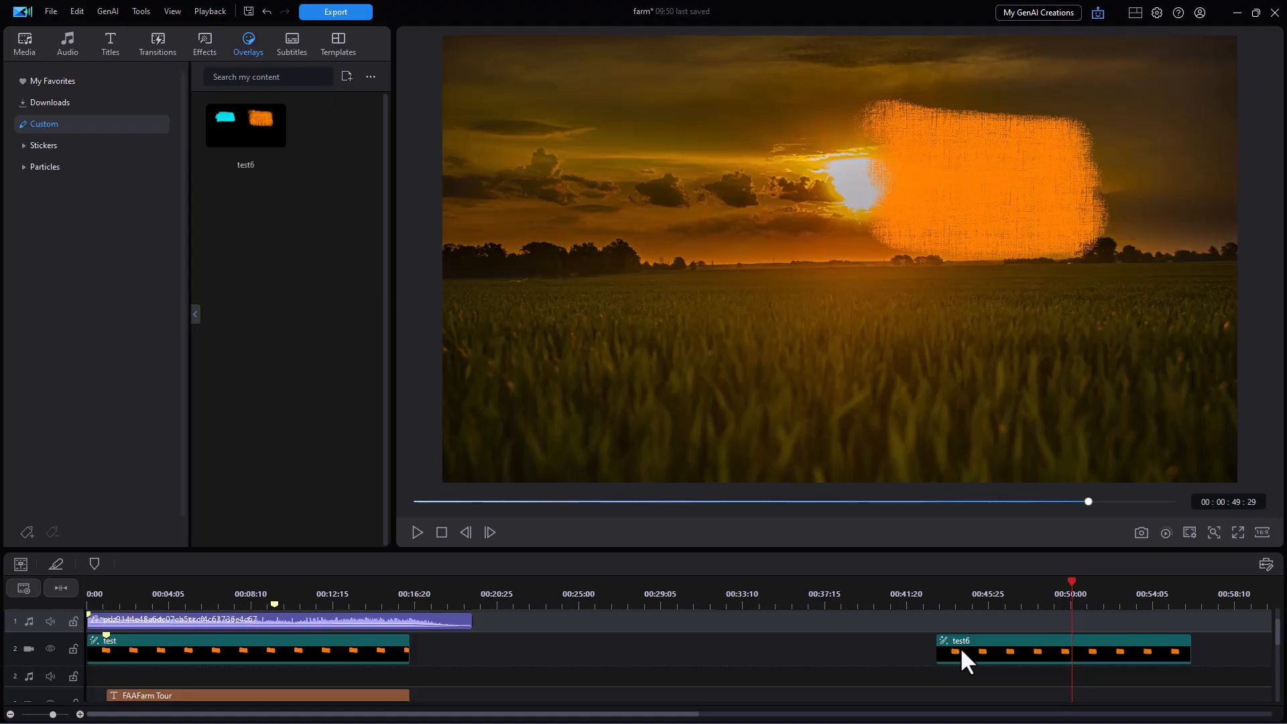
Step: Save the edited painting of the test6 timeline clip as a custom template named test7 and return to the timeline
left_click(960, 647)
double_click(952, 644)
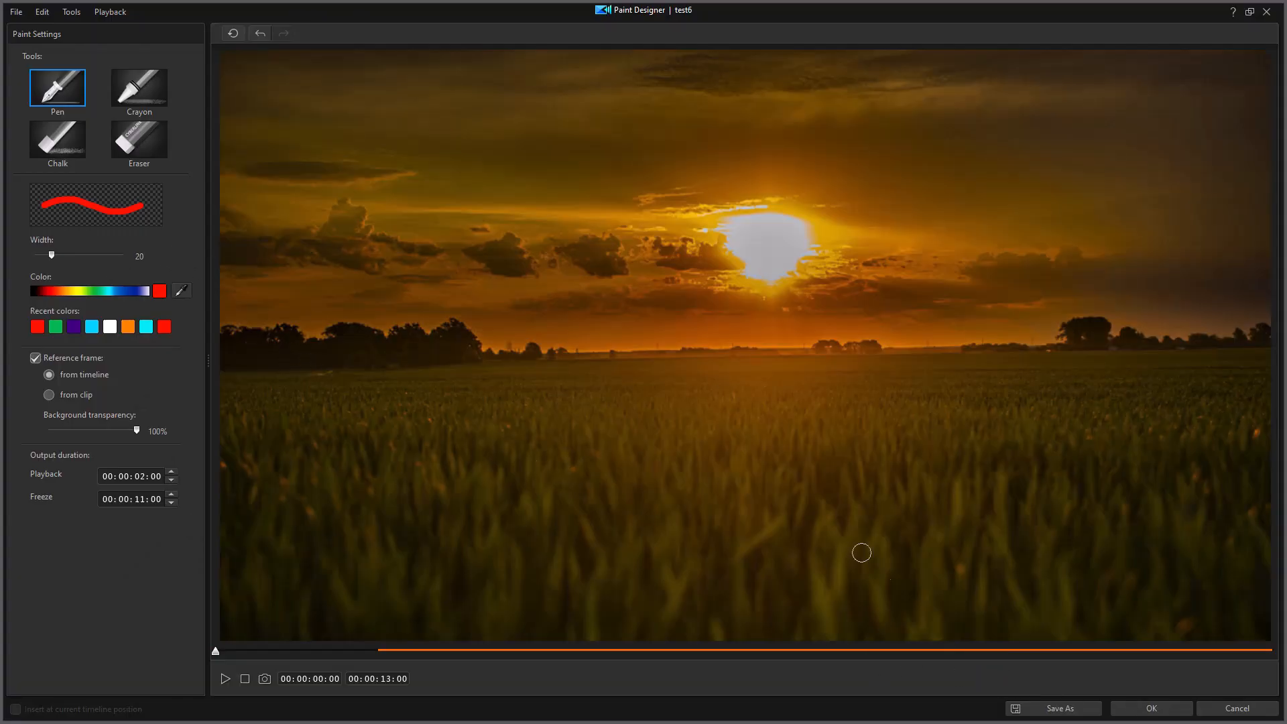
left_click(1061, 710)
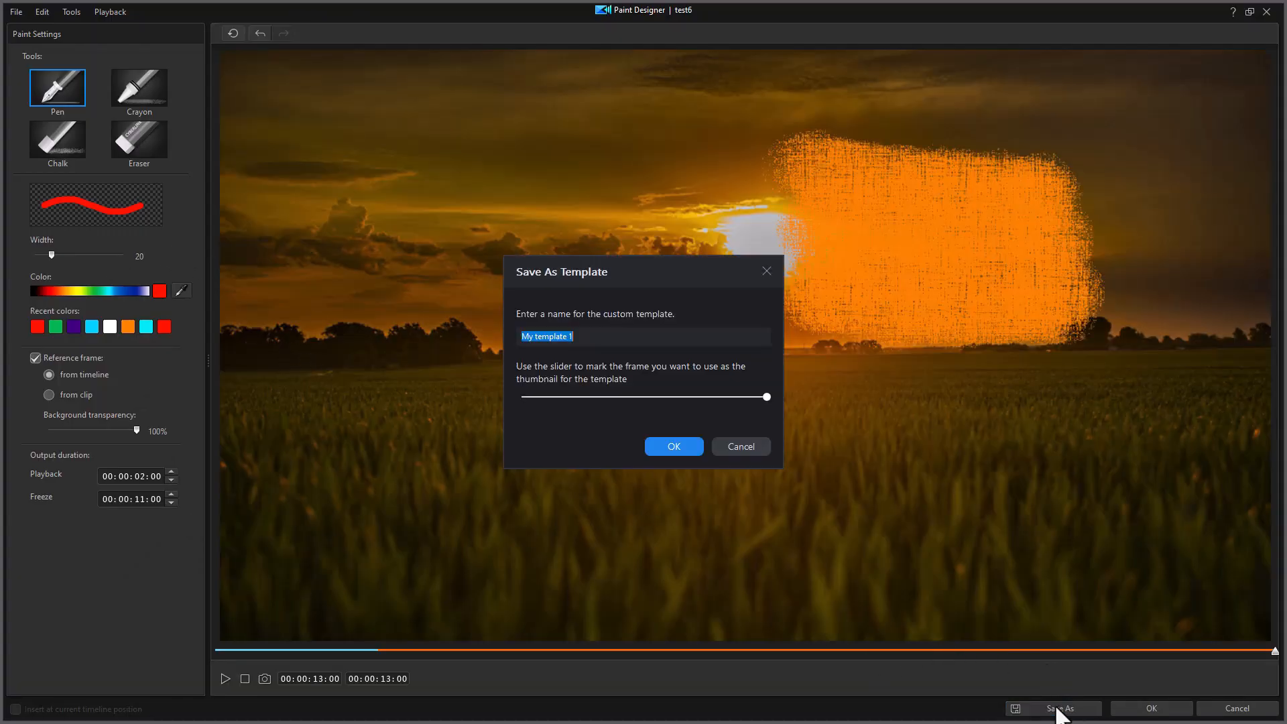
left_click_drag(577, 337, 456, 327)
type("test7")
left_click(674, 447)
left_click(1177, 710)
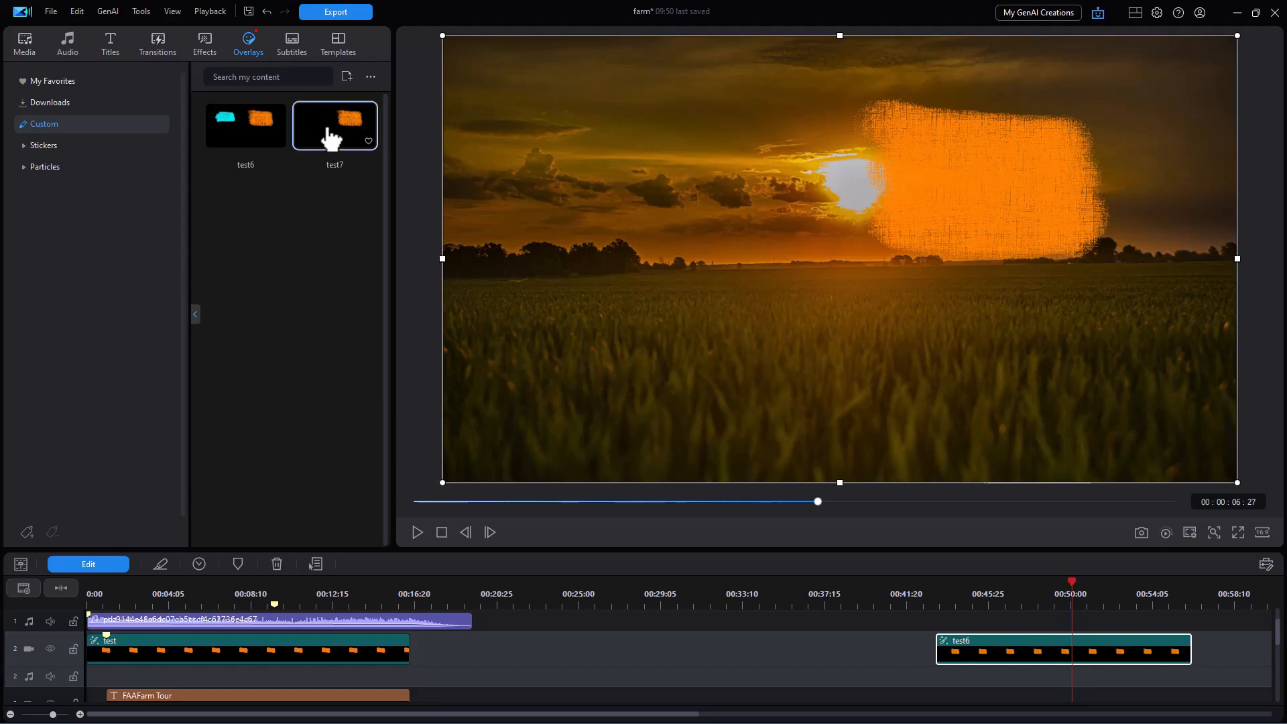
Step: Preview the test6 and test7 custom overlays in the library to compare their paintings
left_click(251, 142)
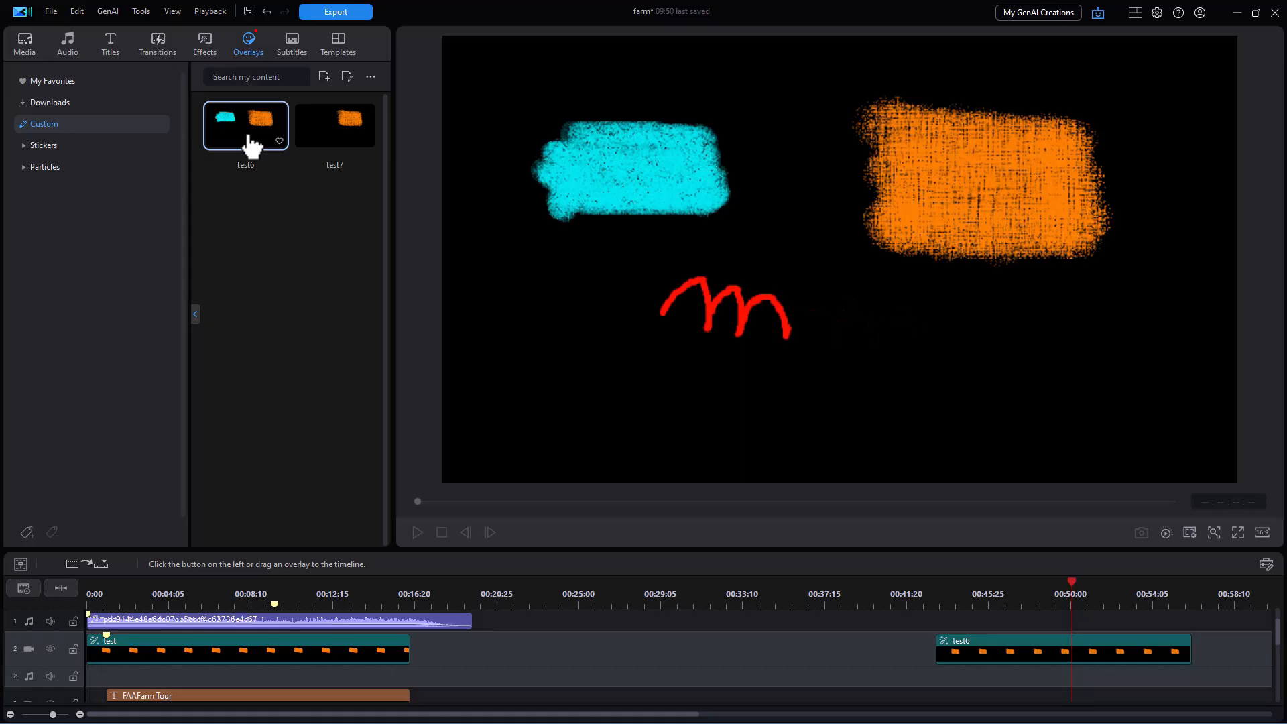
left_click(349, 141)
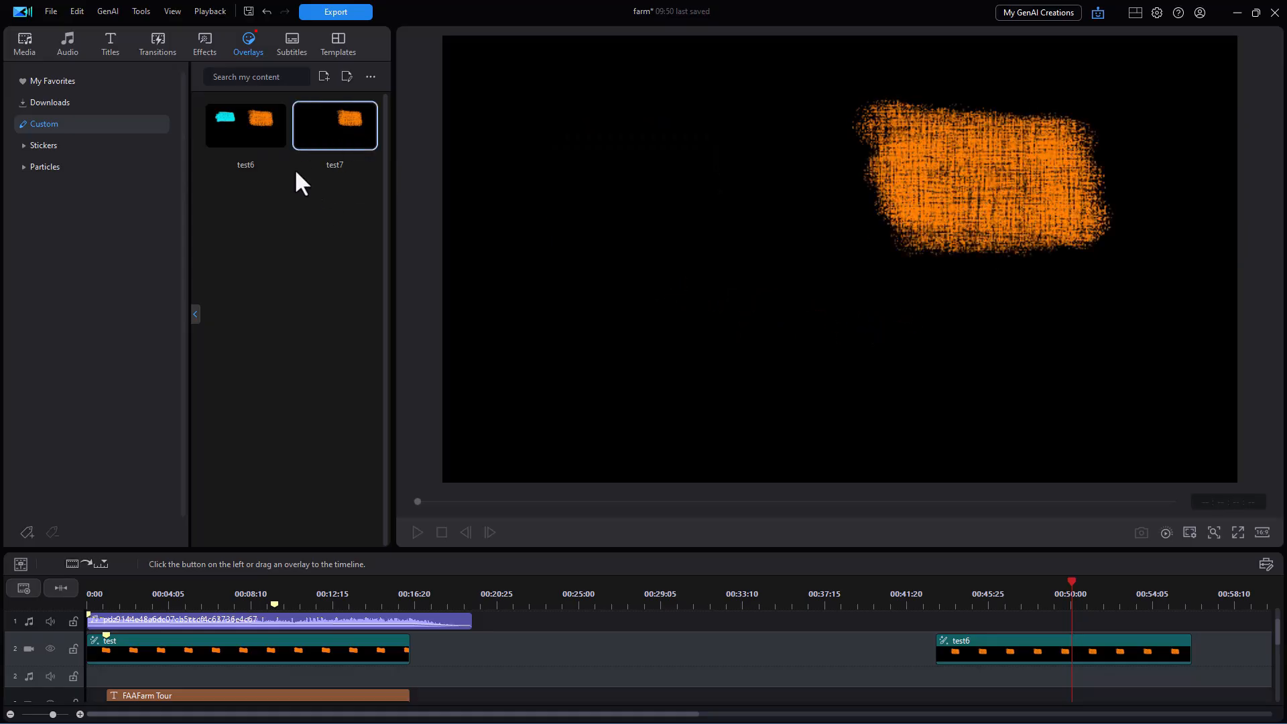
left_click(255, 131)
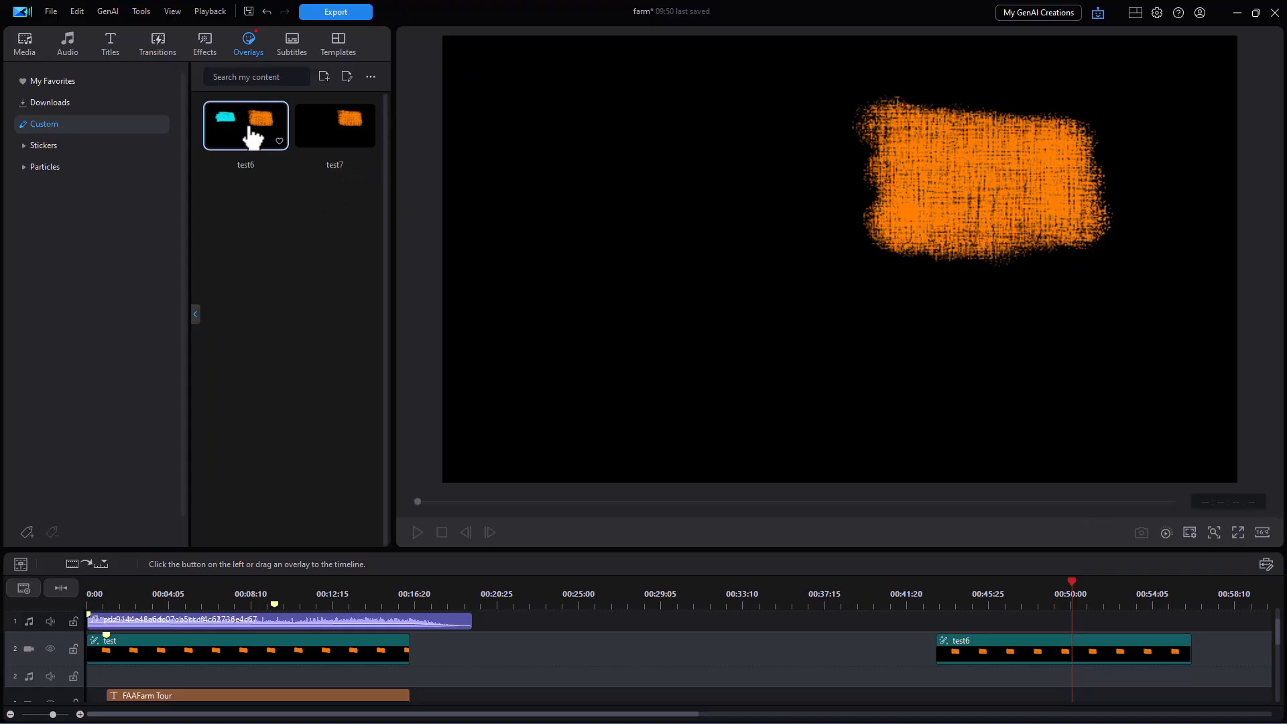
Step: Delete the test6 custom overlay from disk and scrub the timeline back through the painted clip
right_click(252, 126)
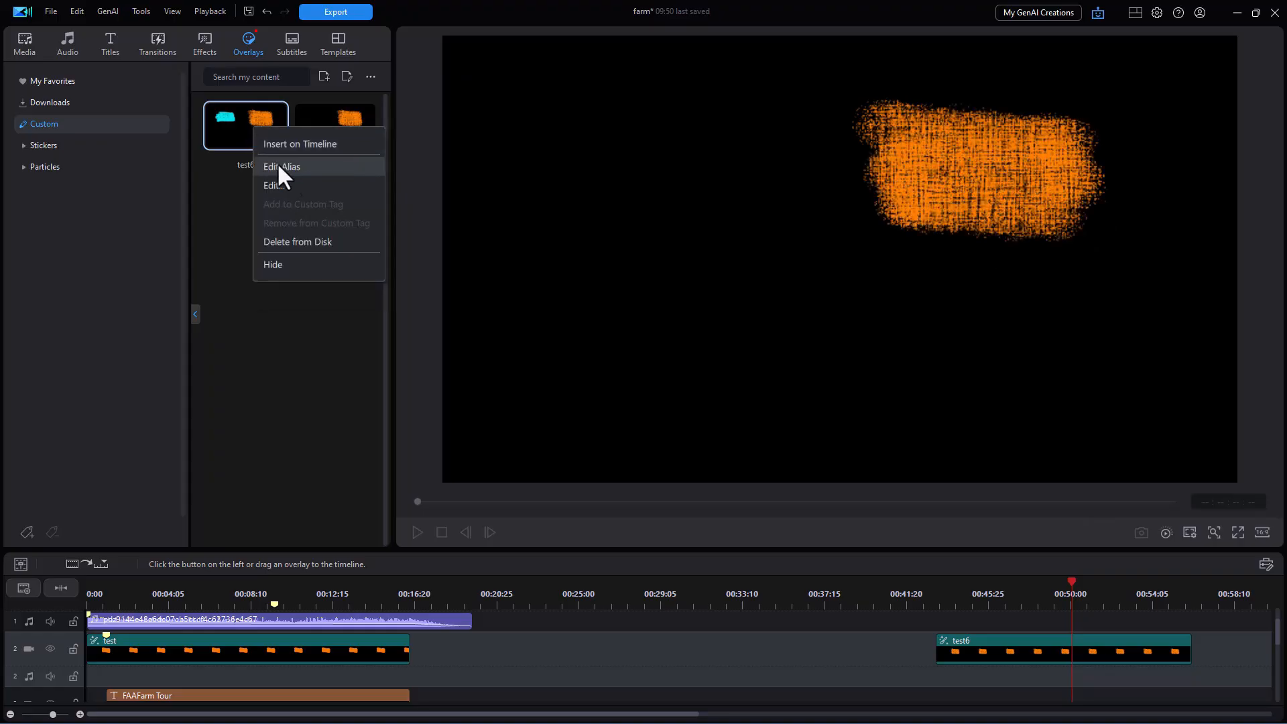
left_click(300, 244)
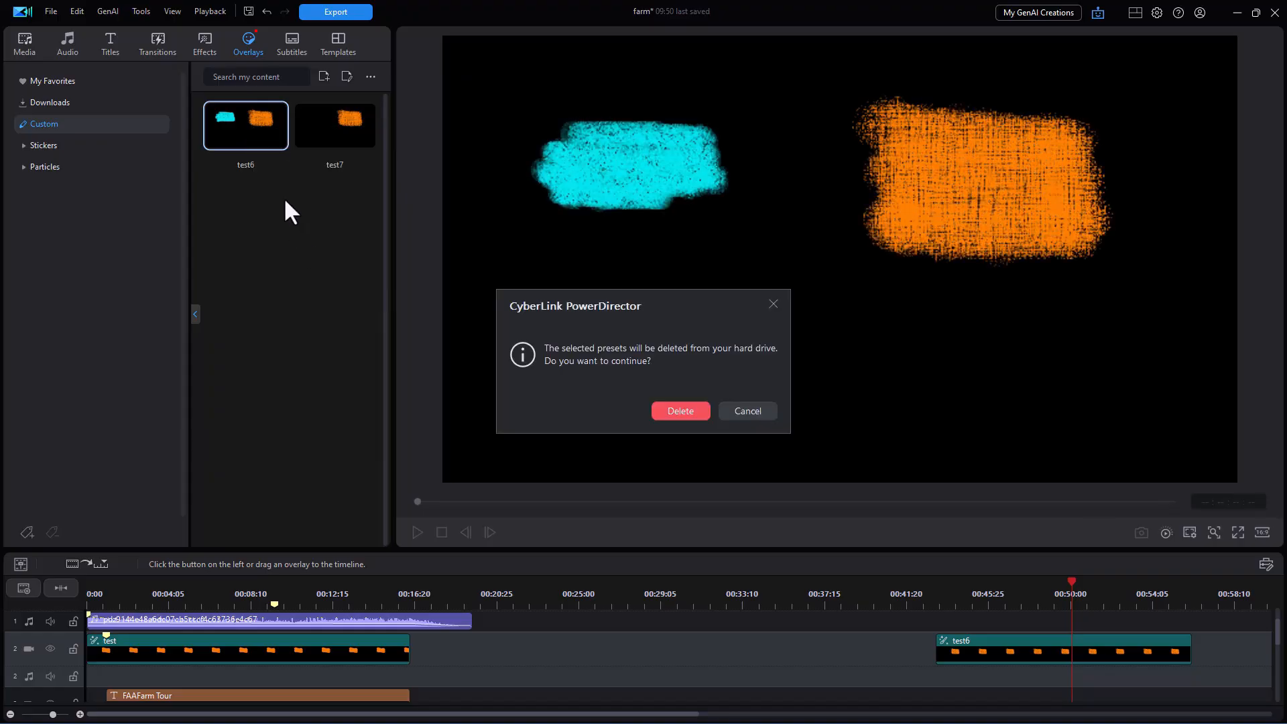
left_click(675, 411)
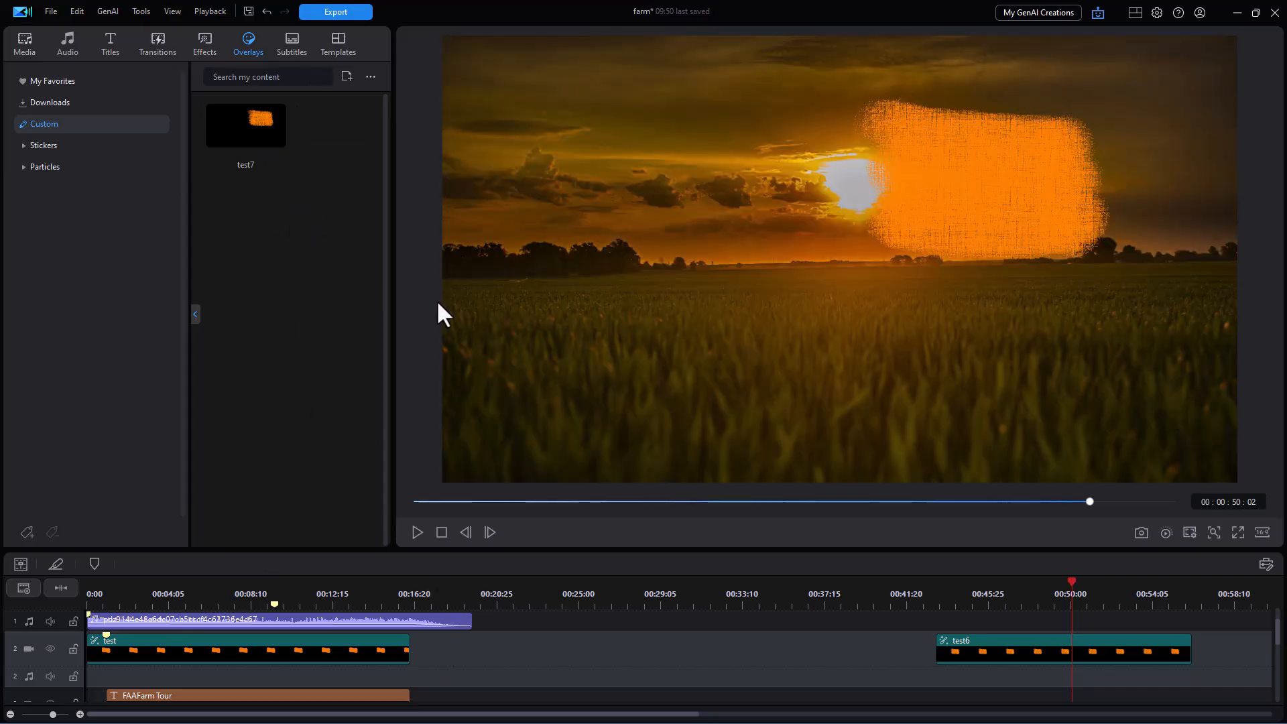
left_click_drag(1073, 580, 778, 581)
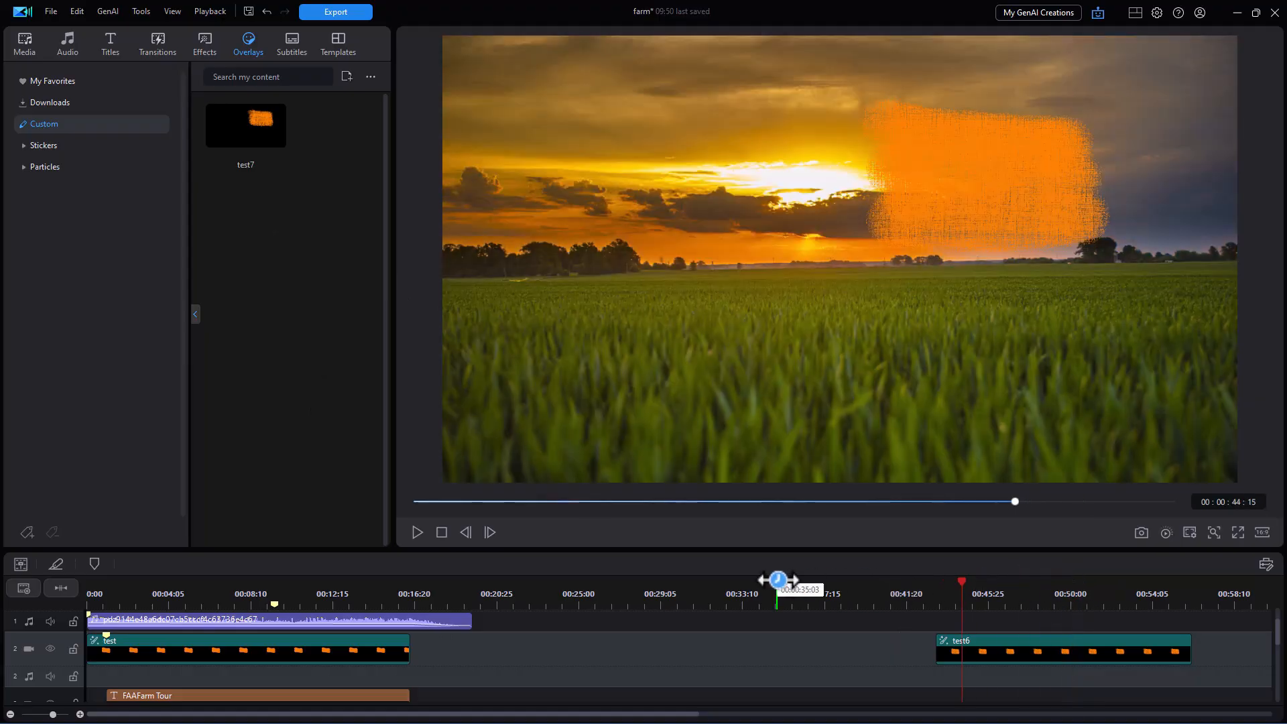